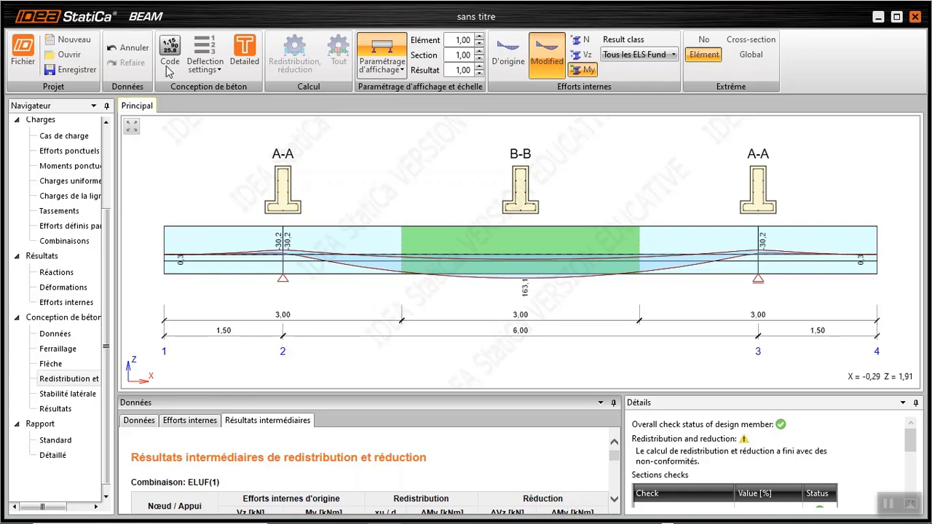
Step: Start a new project without saving the current one, accepting a cast-in-place reinforced concrete beam with cantilevers
click(64, 42)
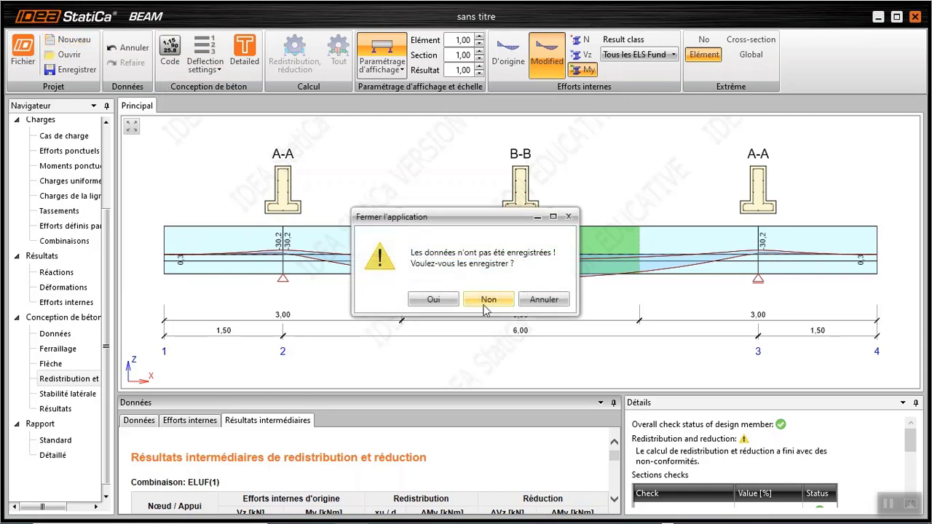
click(486, 301)
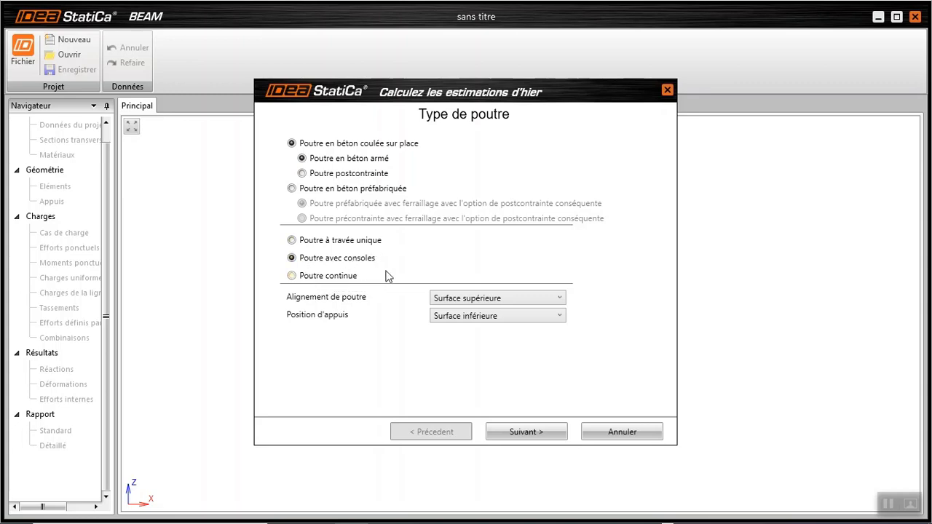
click(530, 432)
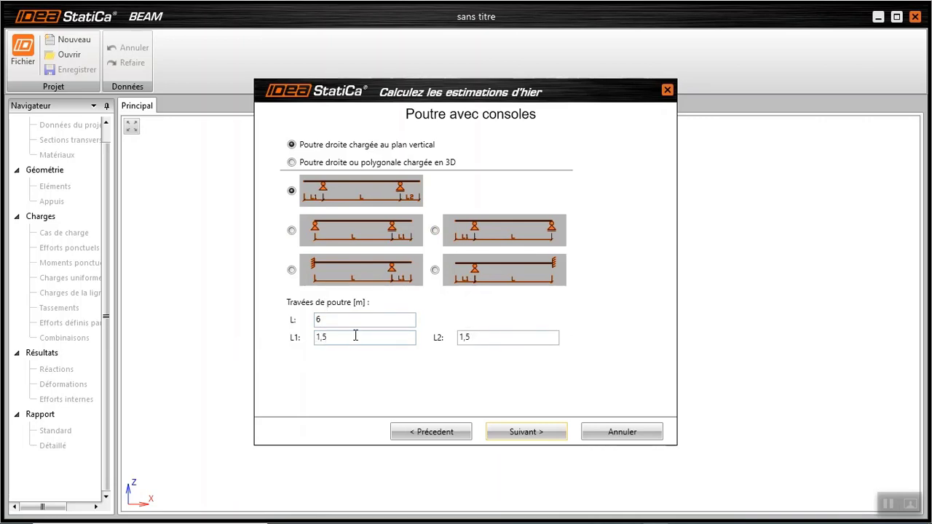
Step: Set both cantilever lengths L1 and L2 to 1,8 m and proceed to the code, section and load settings
click(329, 338)
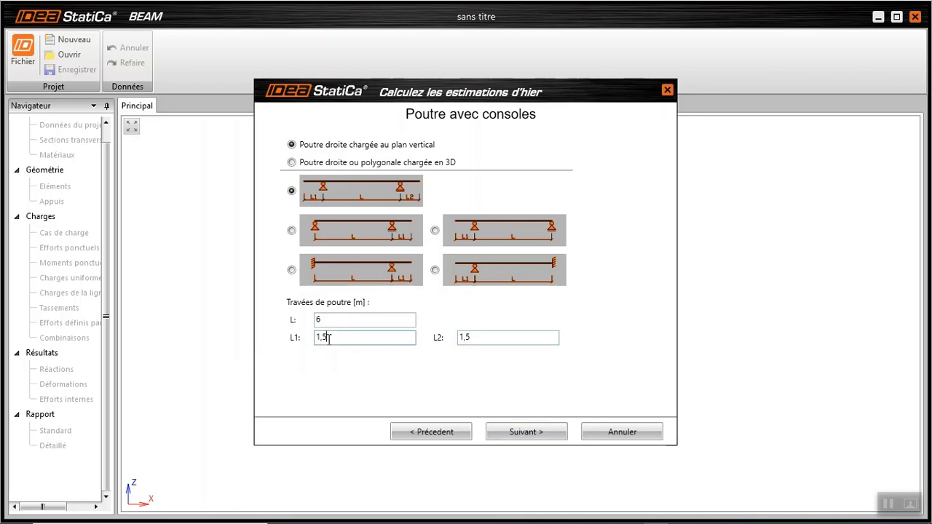
key(BackSpace)
text(8)
click(474, 343)
key(BackSpace)
text(8)
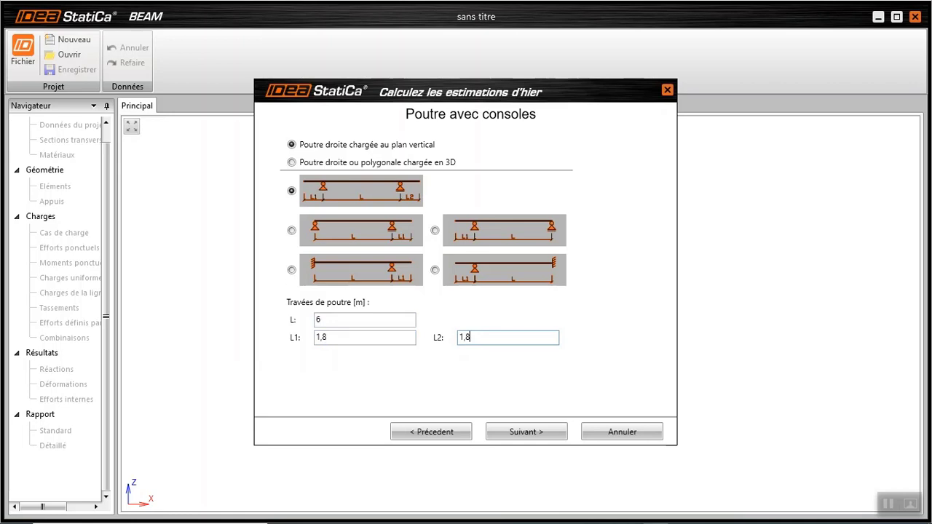
click(558, 437)
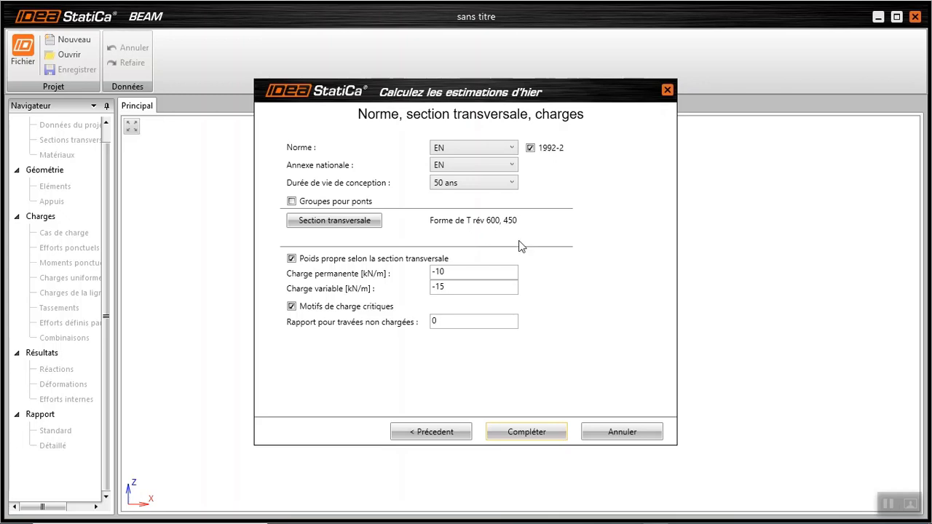
Step: Browse the elementary, advanced and composite cross-section shapes, keep the Forme de T rév 600, 450 section, and complete the beam setup
click(356, 226)
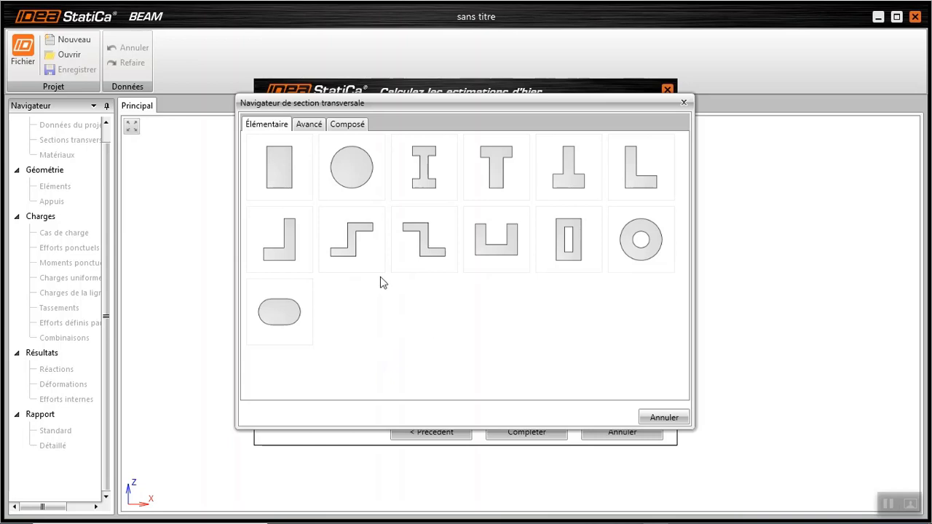
click(309, 126)
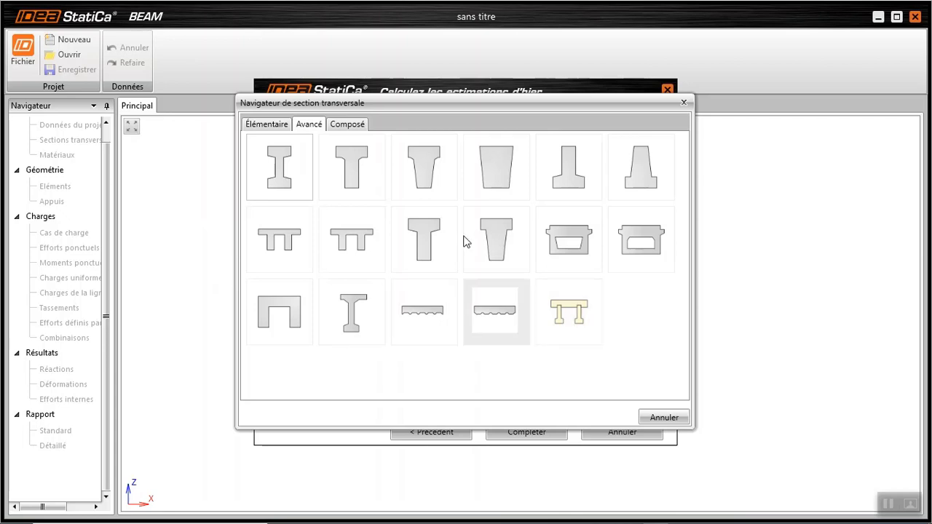
click(350, 125)
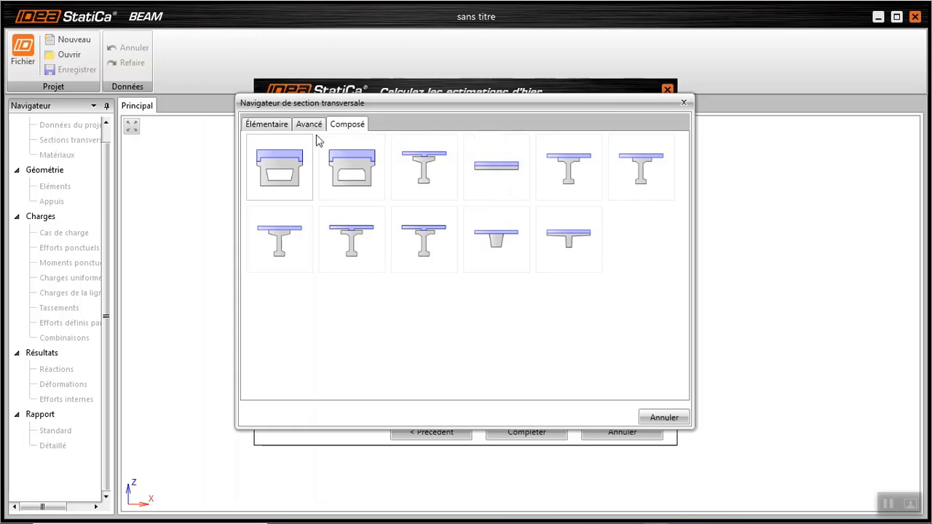
click(280, 124)
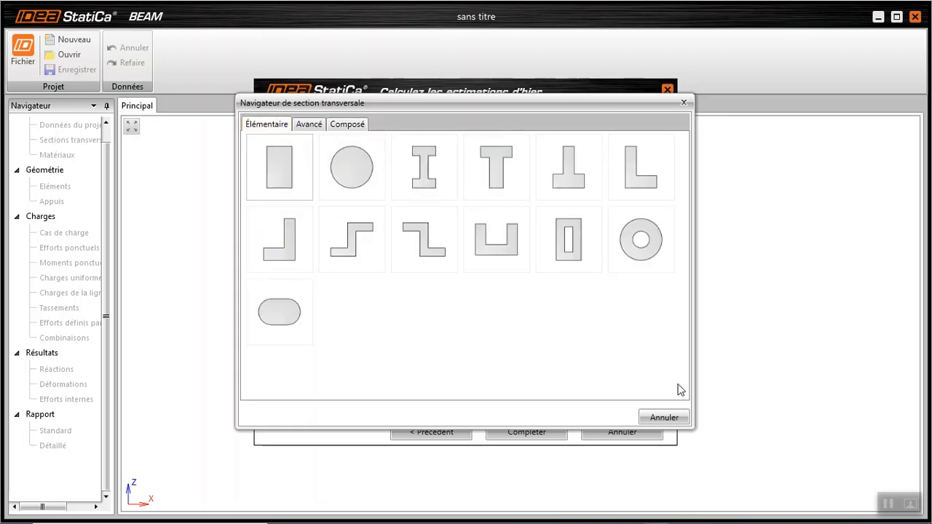
click(684, 103)
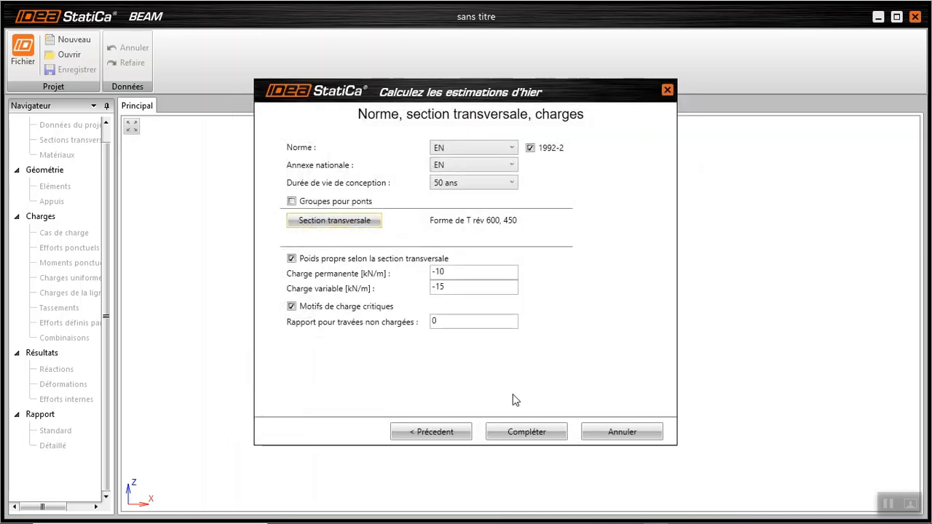
click(536, 432)
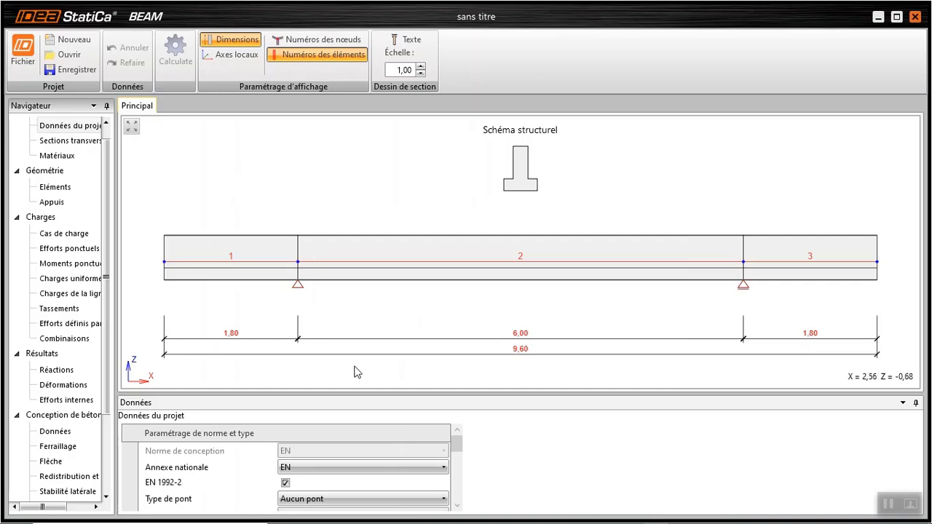
Step: Try to set the bridge type to Pont routier in the project data
click(458, 506)
click(458, 506)
click(458, 506)
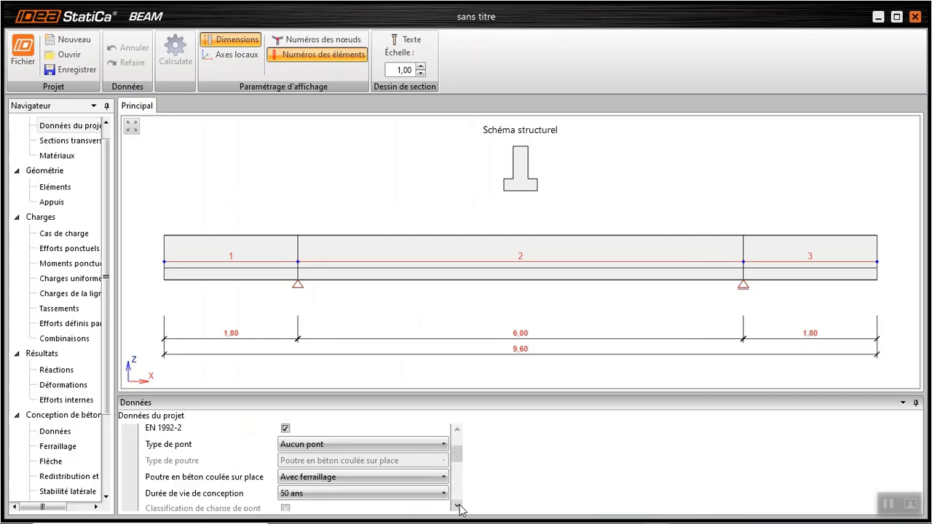
click(443, 446)
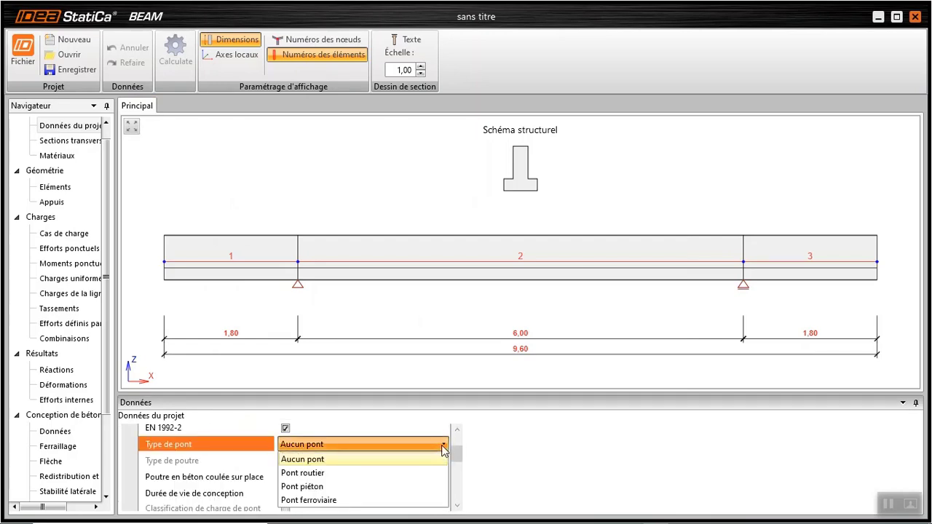
click(386, 474)
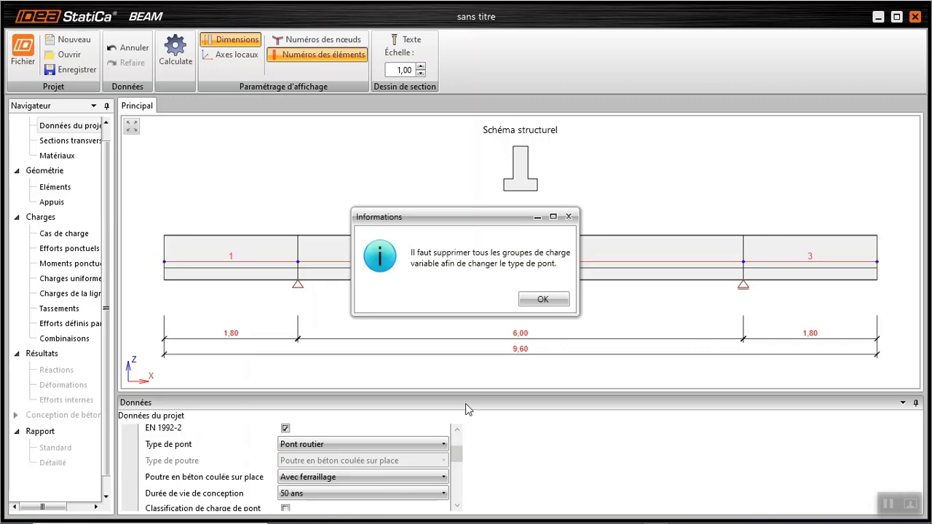
click(541, 298)
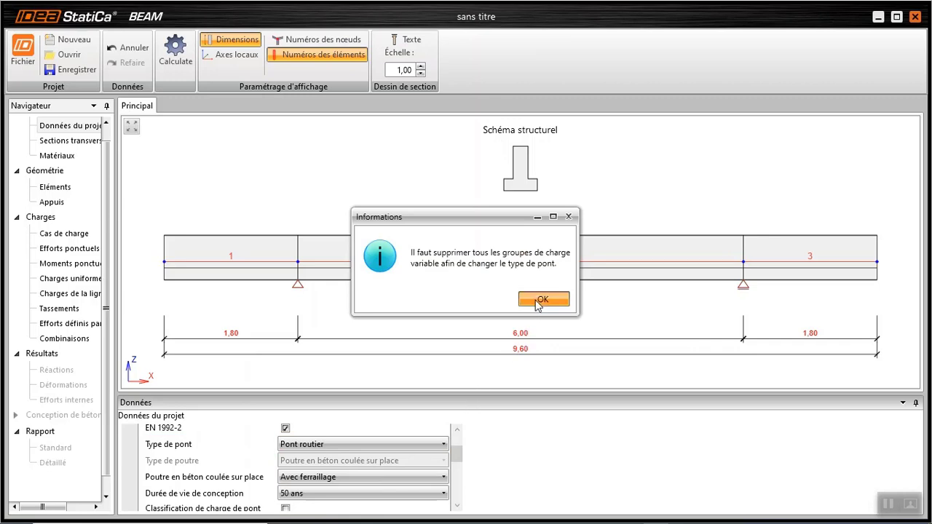
click(457, 505)
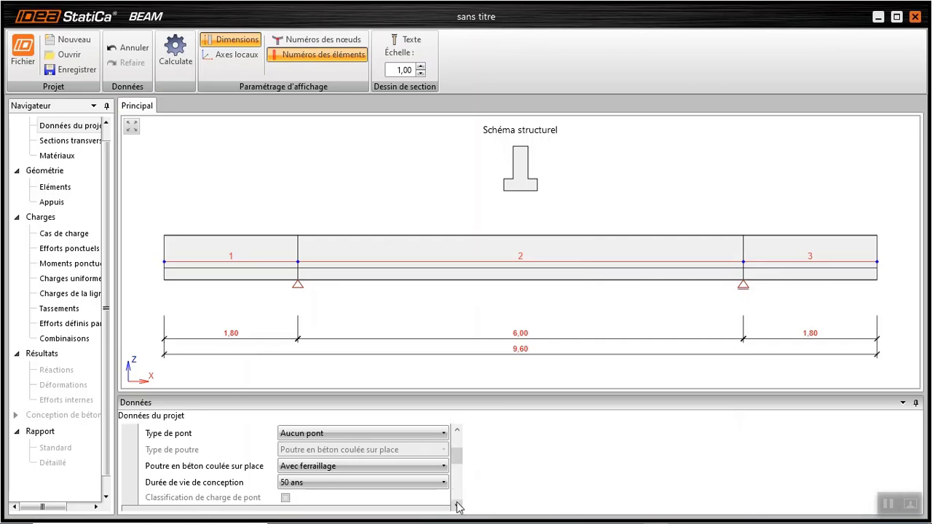
click(459, 433)
click(459, 433)
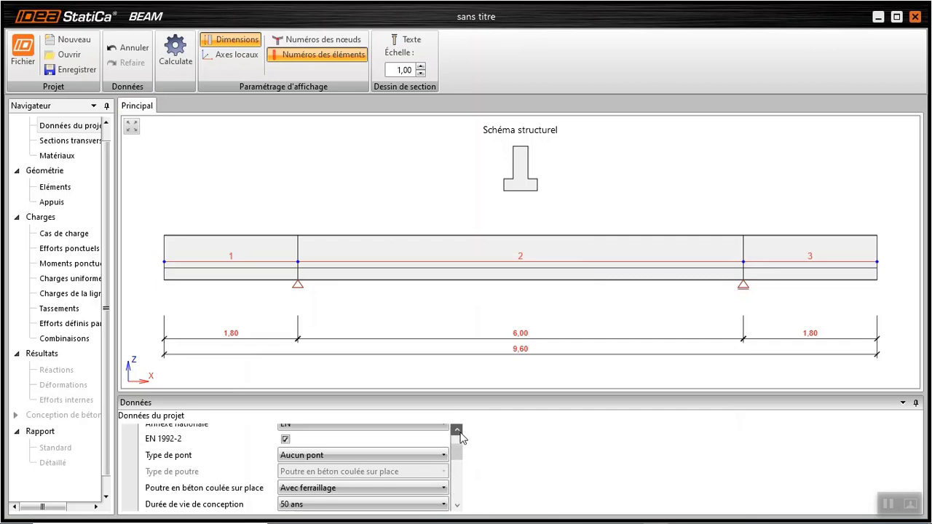
click(443, 455)
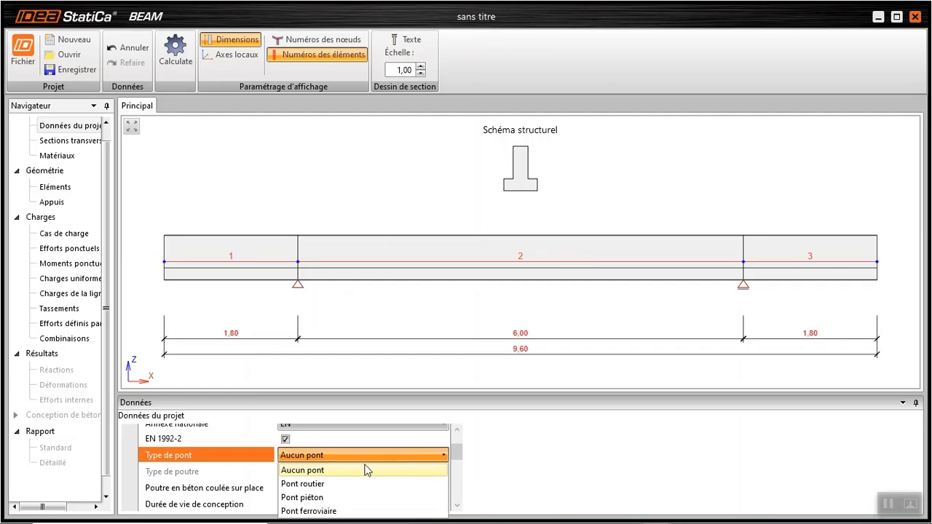
click(338, 486)
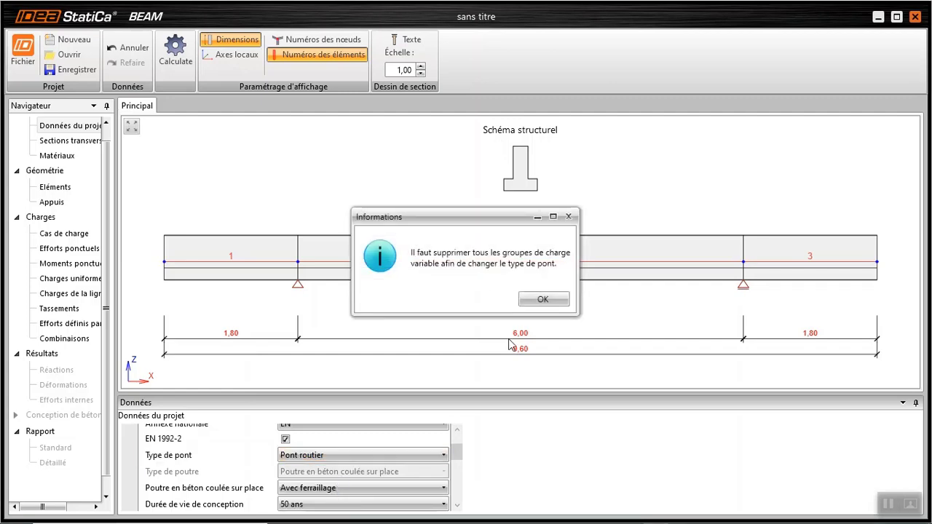
click(546, 303)
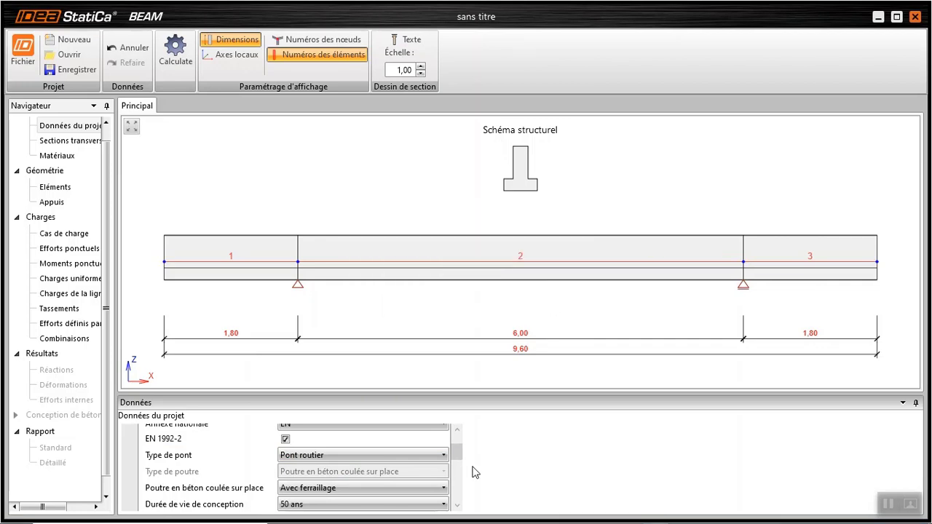
Step: Review the remaining project data, including the beam type, design life and project identification fields
click(459, 508)
click(459, 508)
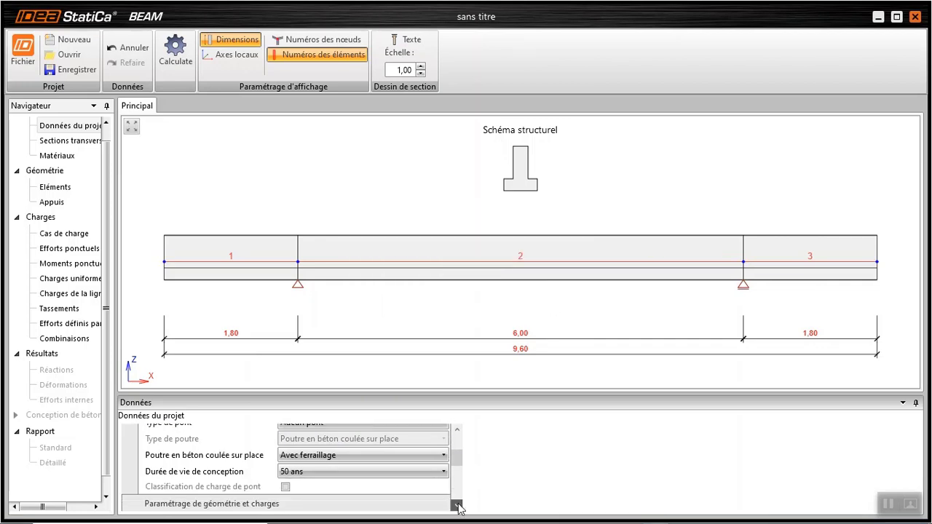
click(458, 507)
click(459, 508)
click(458, 507)
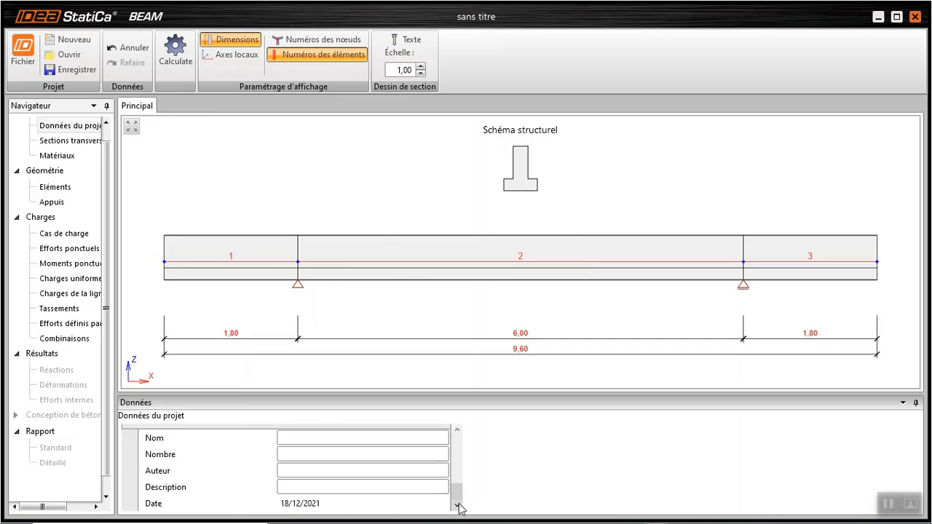
drag(457, 494, 457, 429)
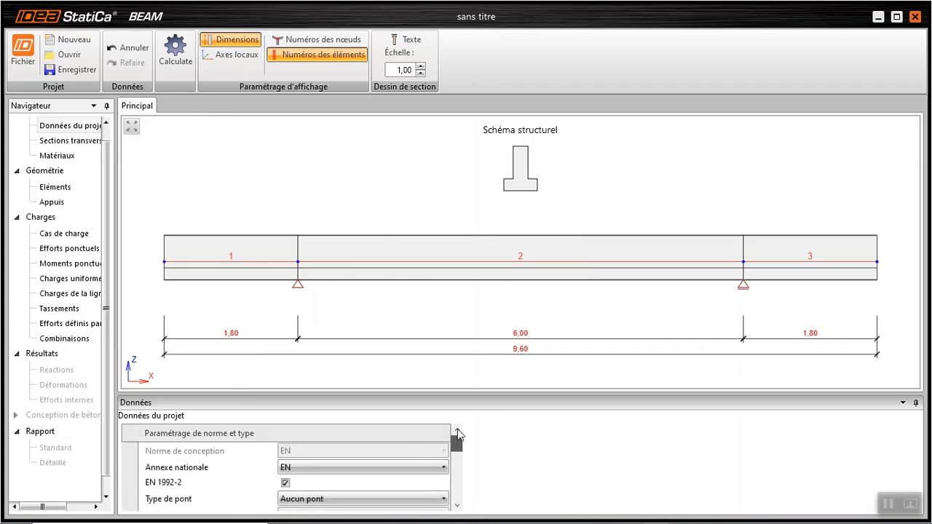
Step: Examine the cross-section's replacement shapes and characteristics, and the physical properties of the C25/30 concrete
click(81, 140)
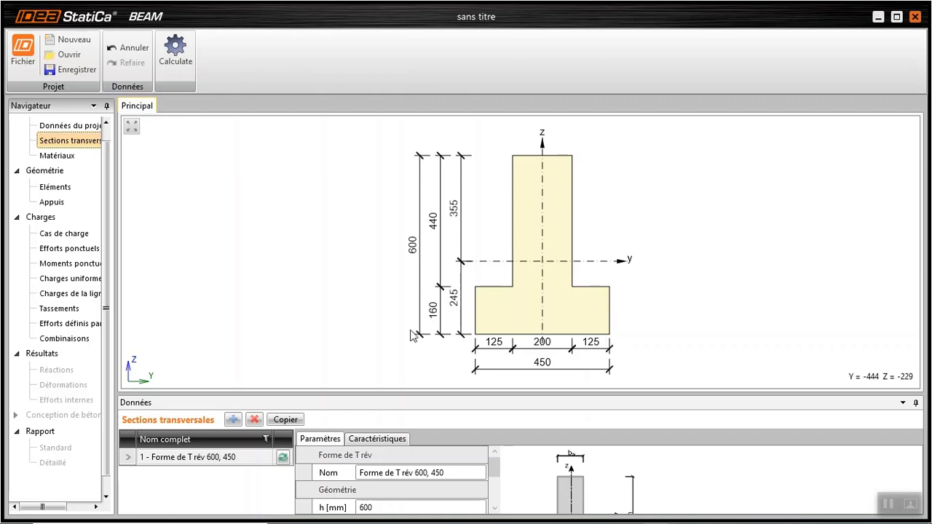
click(282, 457)
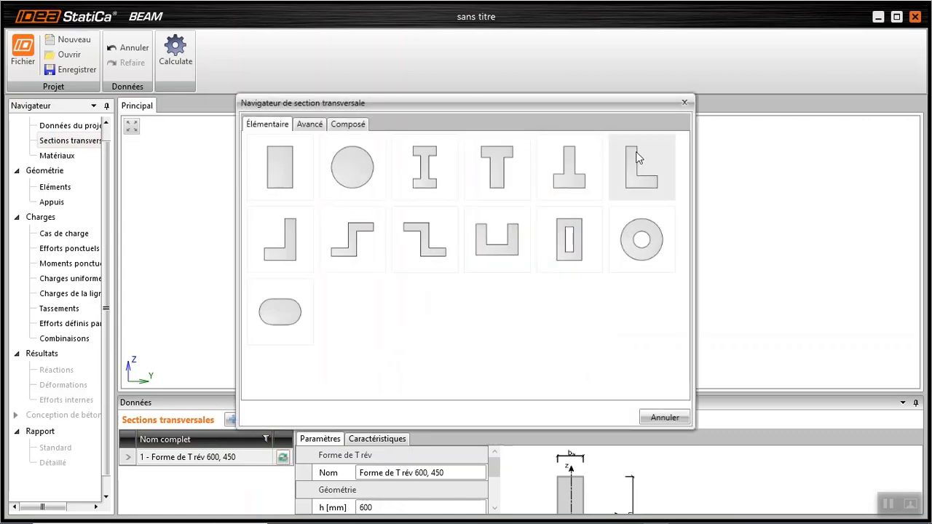
click(684, 103)
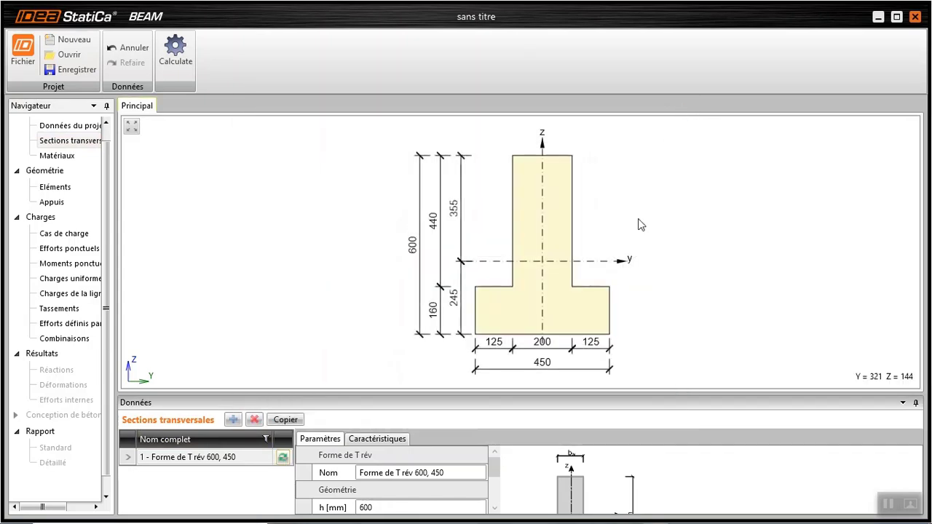
click(376, 443)
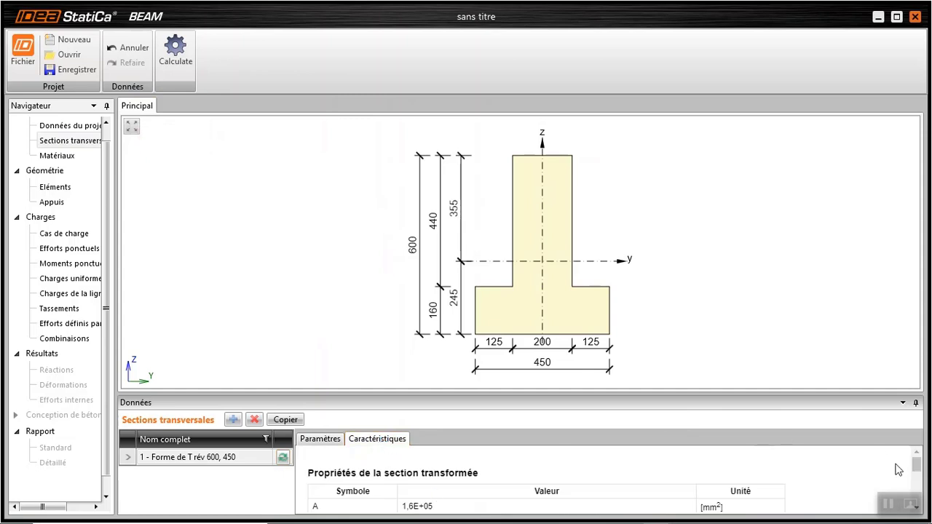
mouse_move(917, 464)
mouse_down()
mouse_move(917, 492)
mouse_move(917, 460)
mouse_up()
click(69, 160)
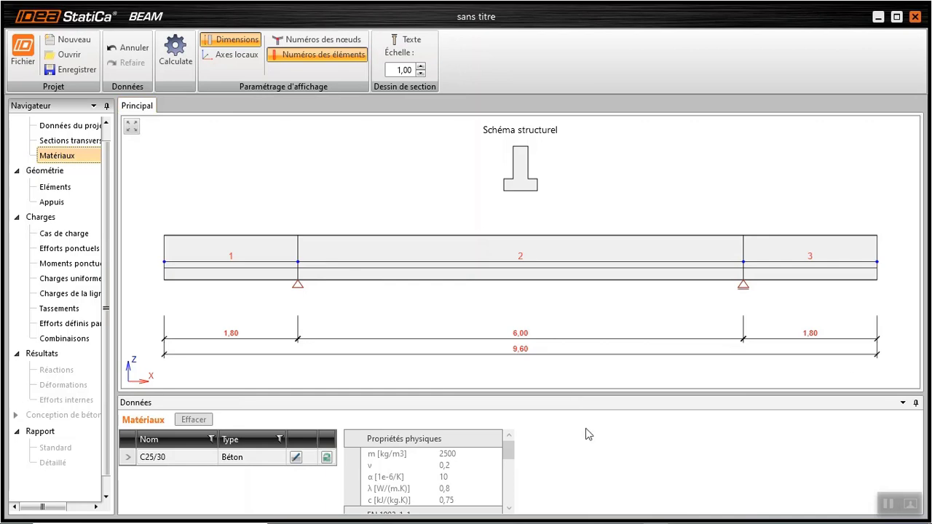
mouse_move(514, 453)
mouse_down()
mouse_move(507, 514)
mouse_move(527, 430)
mouse_move(507, 450)
mouse_move(508, 514)
mouse_move(520, 487)
mouse_move(512, 455)
mouse_up()
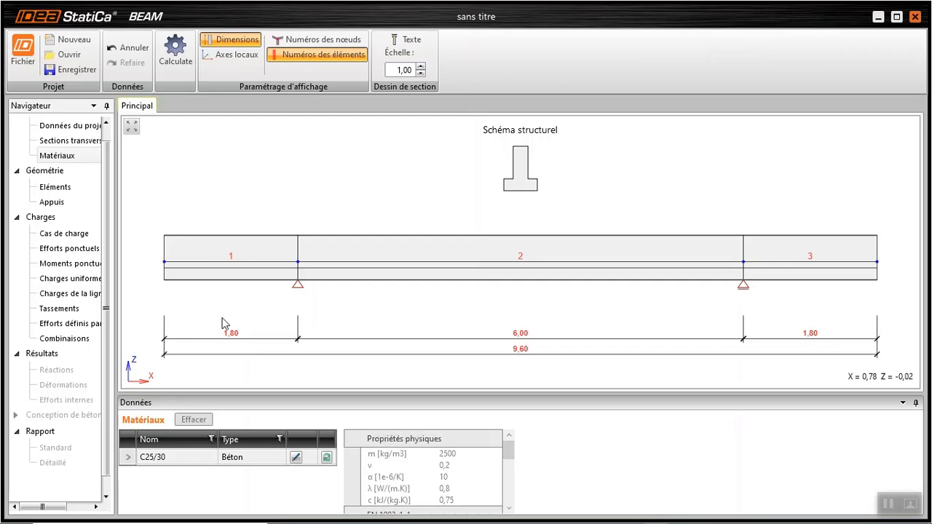
Step: Examine the X position of beam element 1 and the lengths of elements 1, 2 and 3
click(53, 188)
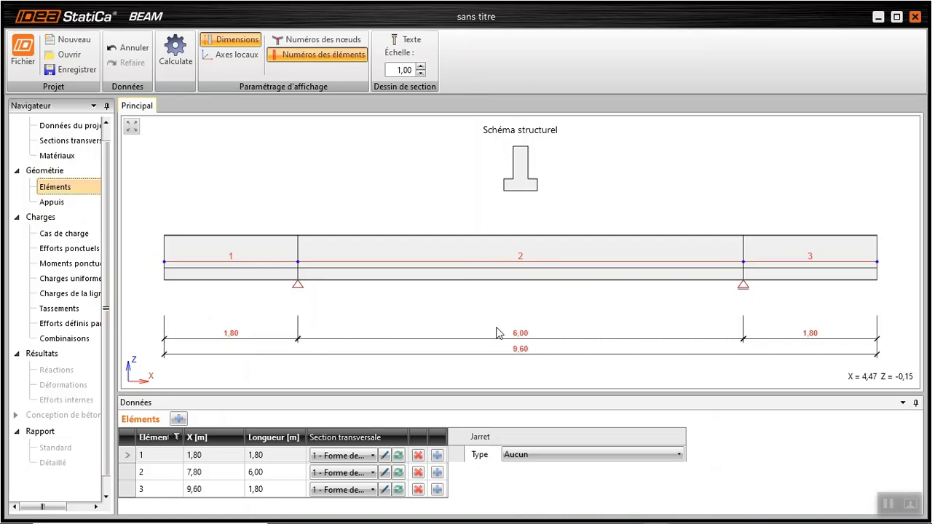
click(207, 456)
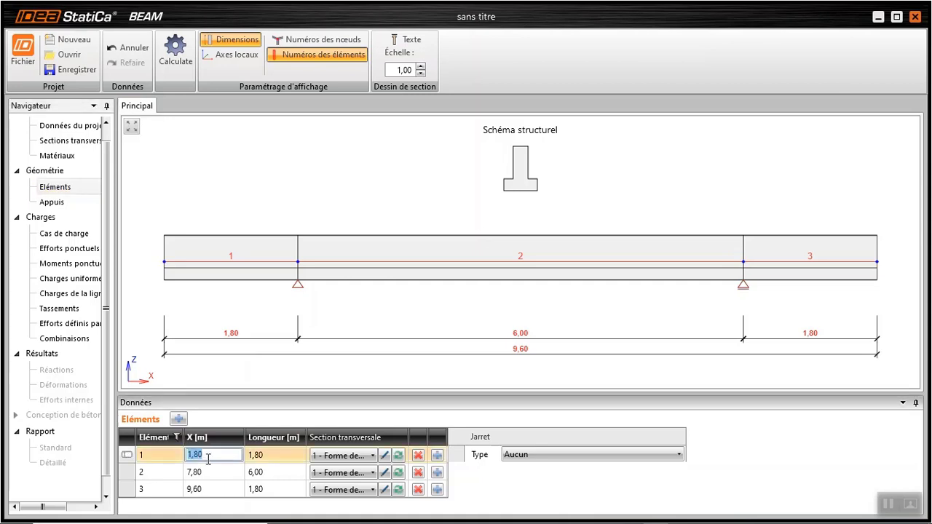
click(266, 457)
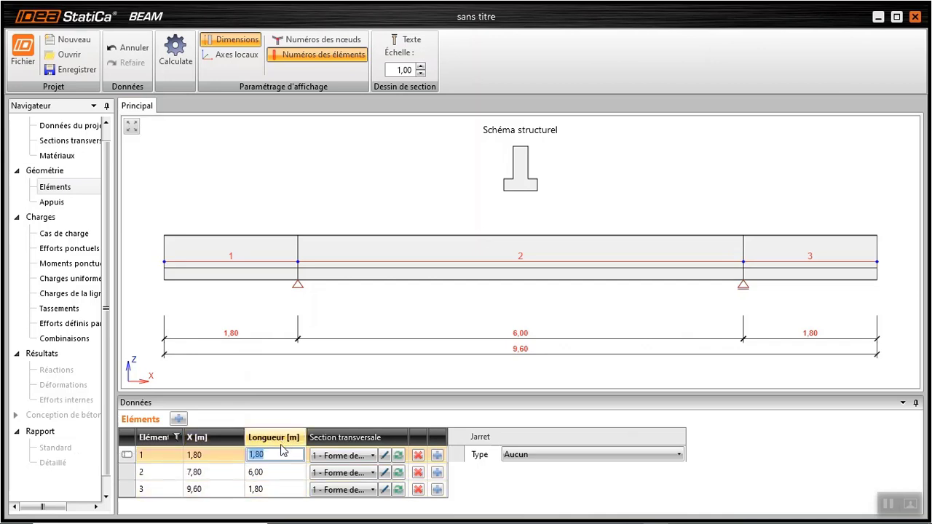
click(278, 470)
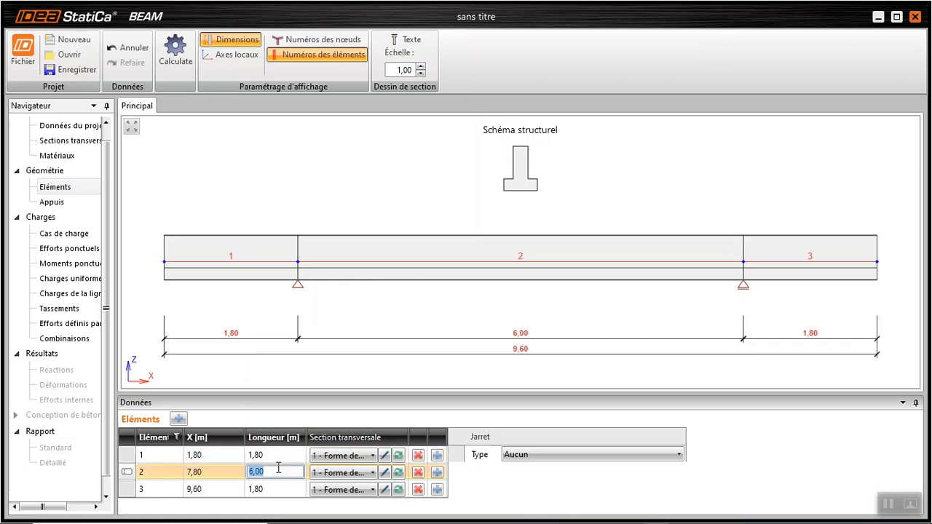
click(273, 489)
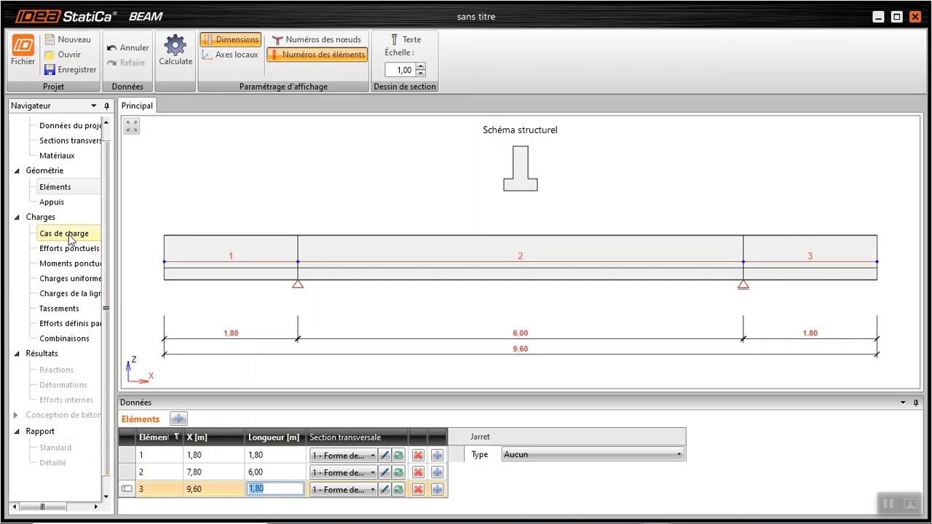
Step: Set the uniform load of permanent load case G to -12 kN/m
click(66, 234)
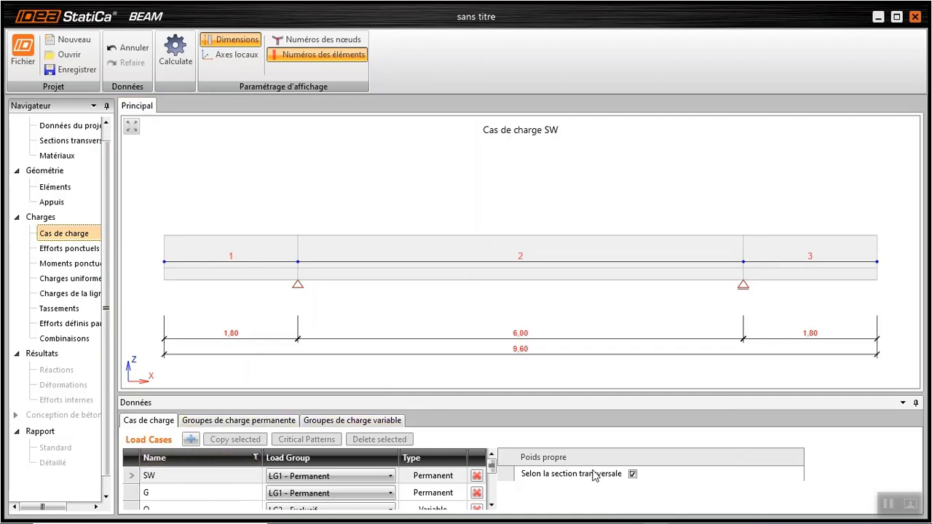
click(235, 495)
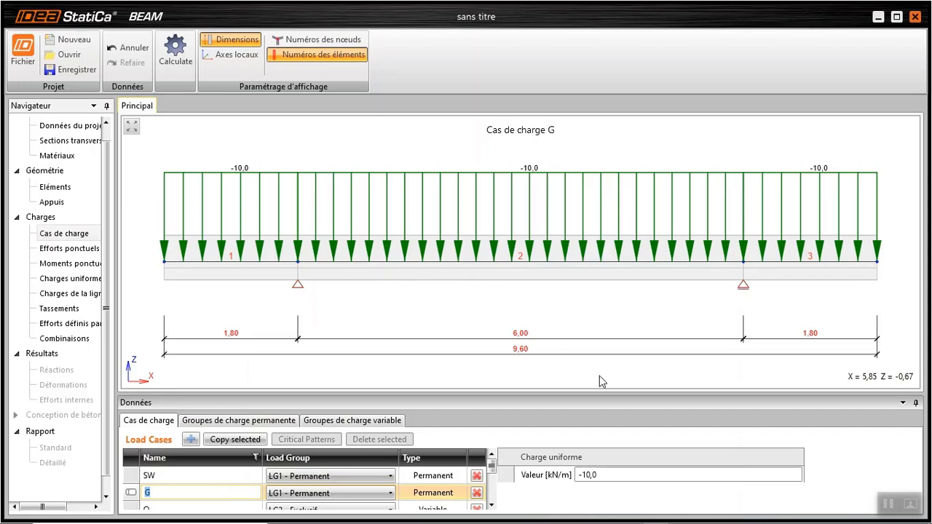
click(590, 474)
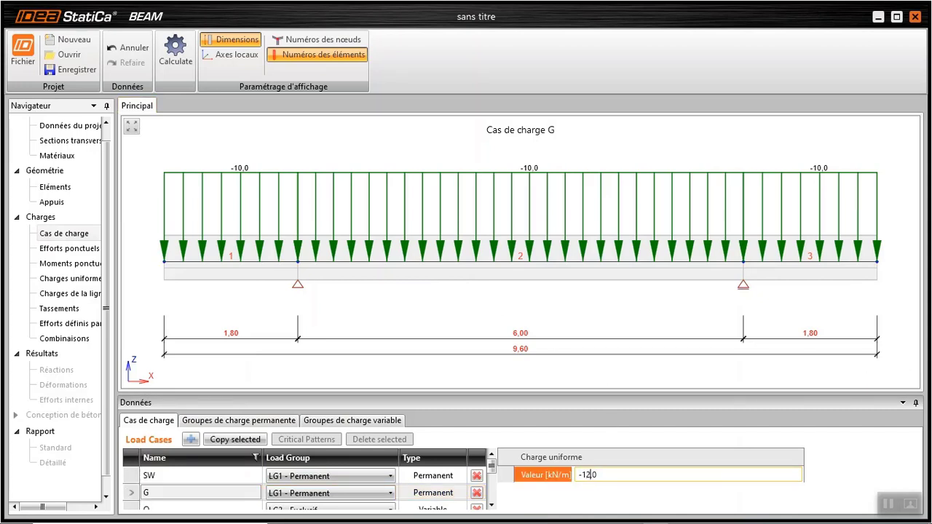
Step: Examine variable load case Q, its loading patterns across the three elements, and the coefficients of the permanent and variable load groups
click(190, 506)
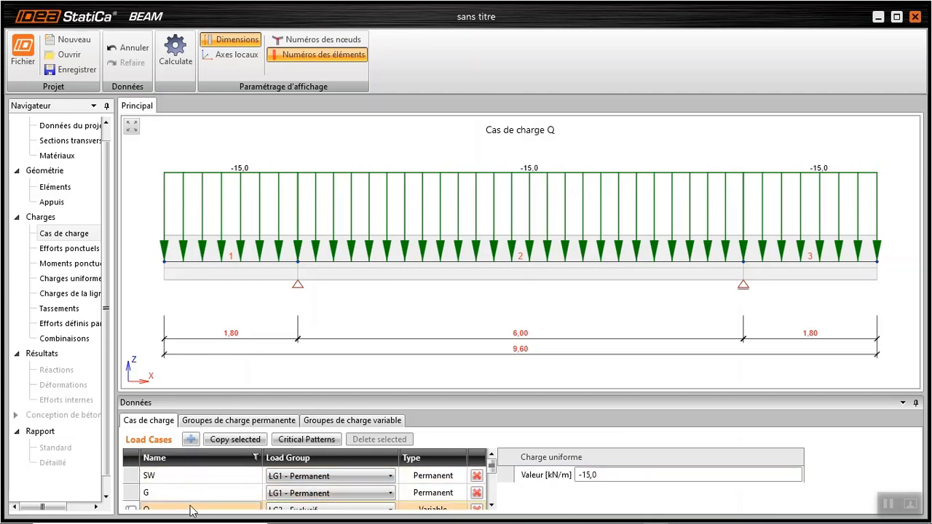
click(493, 506)
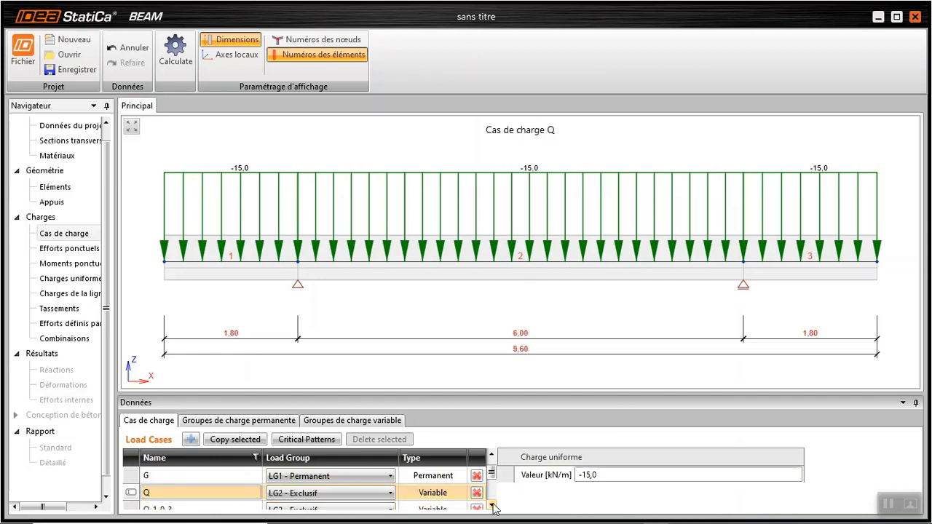
click(493, 506)
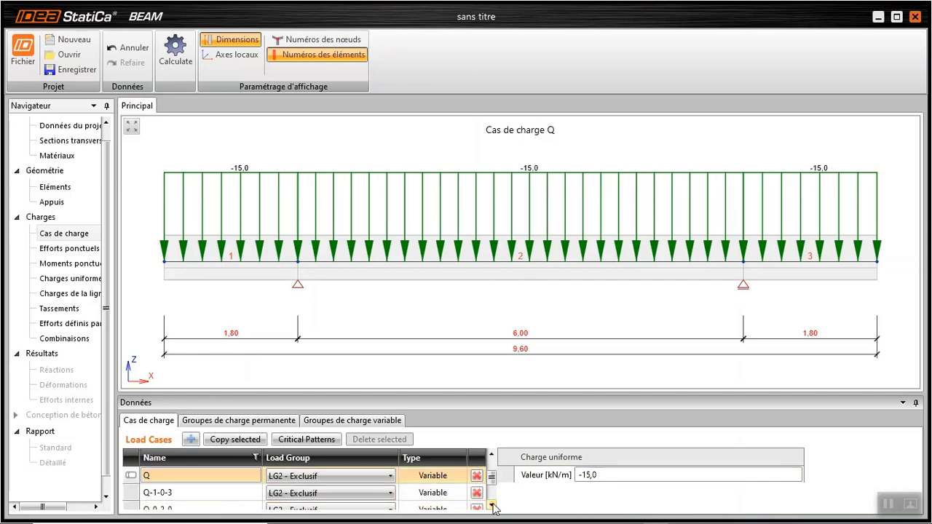
click(250, 494)
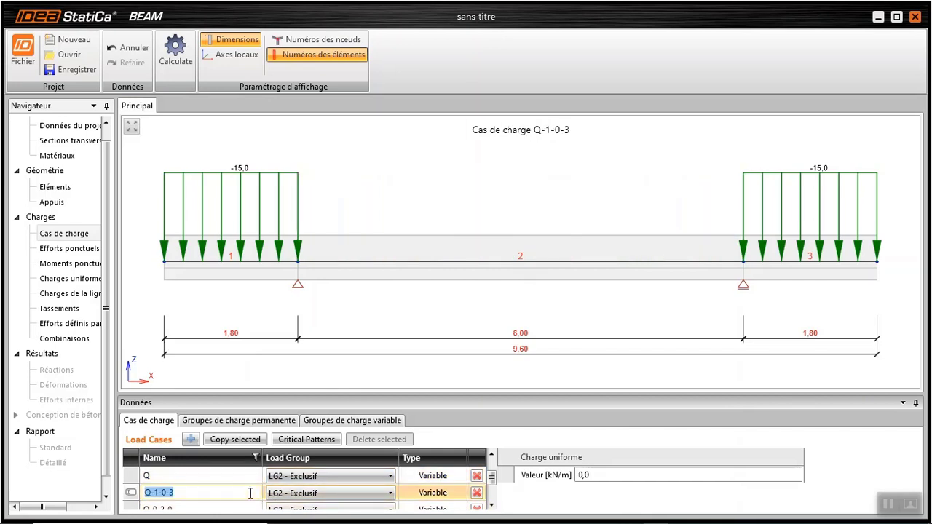
click(492, 507)
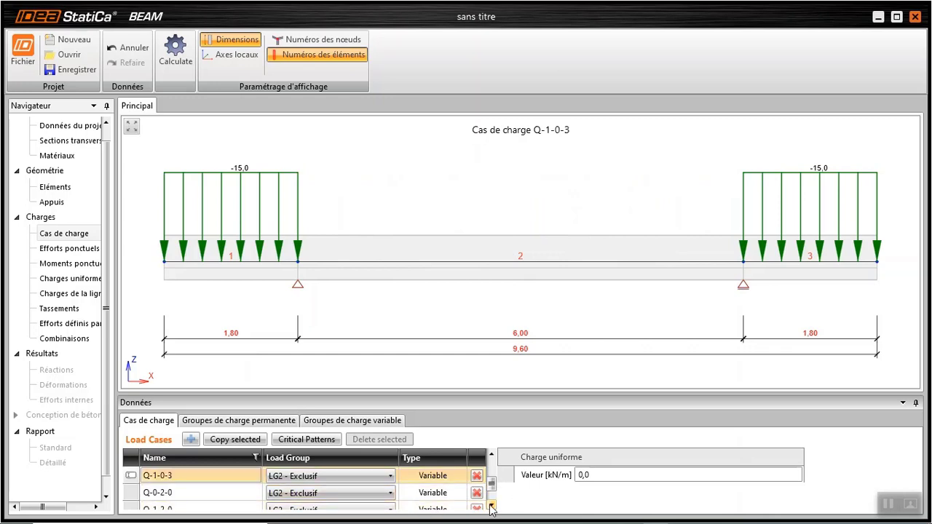
click(250, 493)
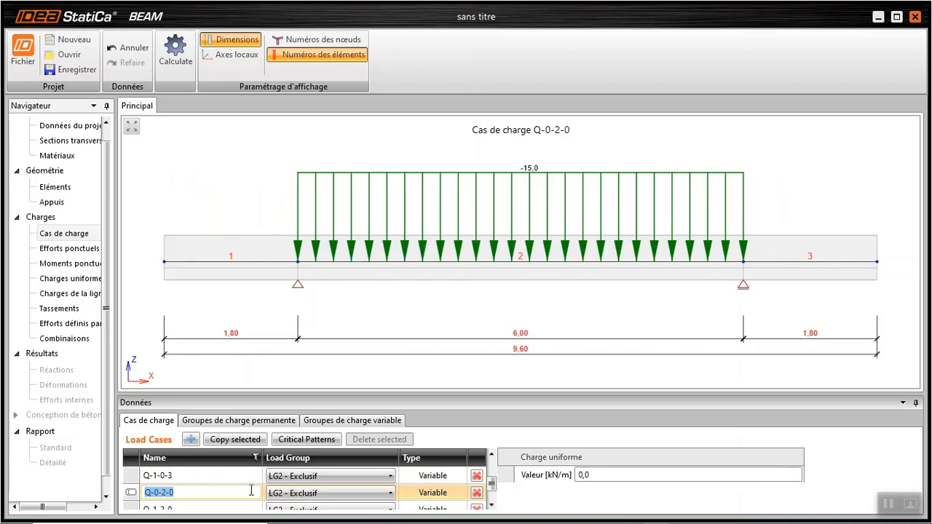
click(492, 508)
click(493, 508)
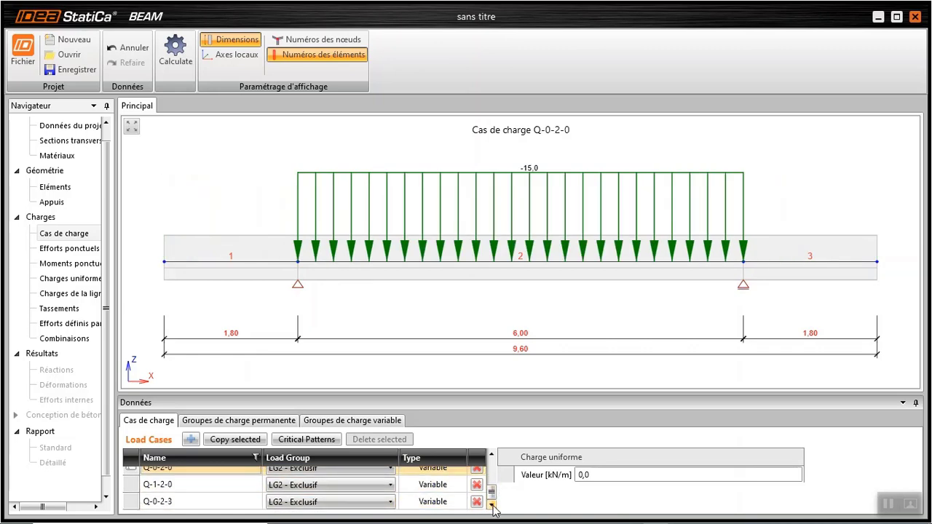
click(251, 483)
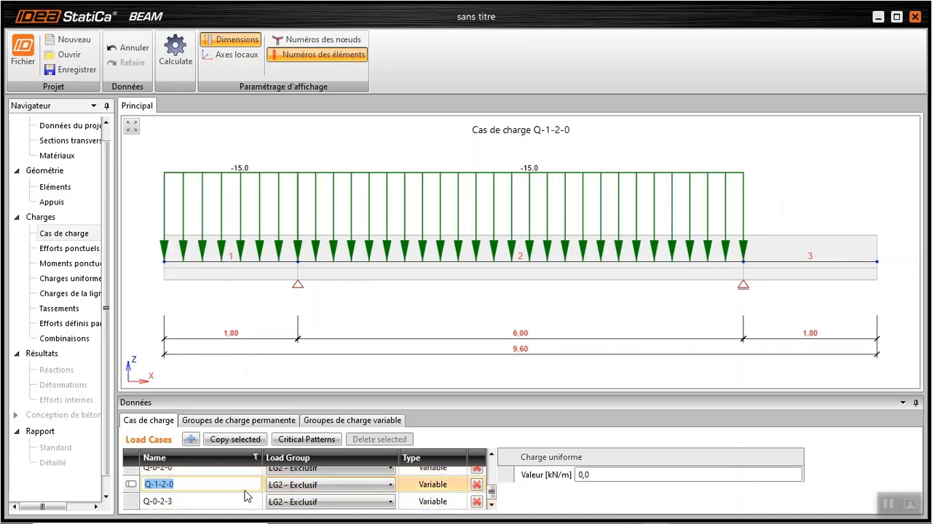
click(241, 501)
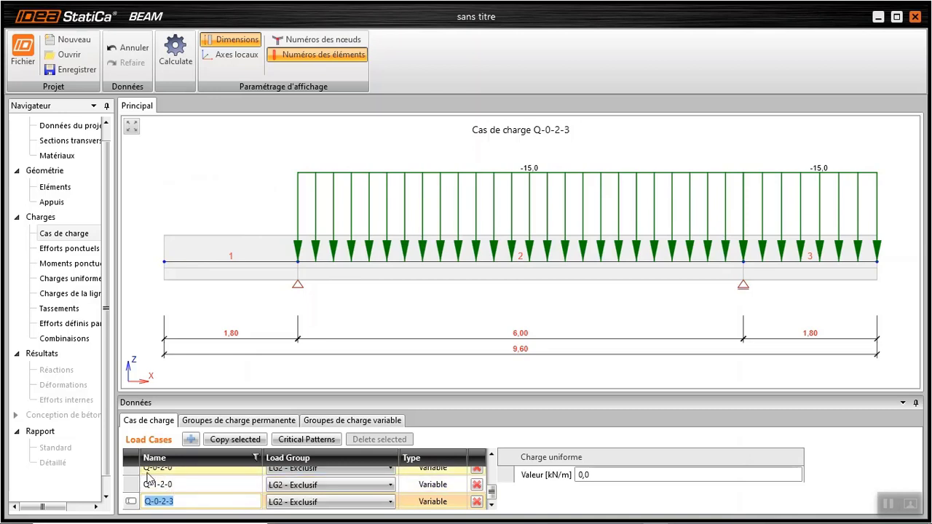
click(240, 422)
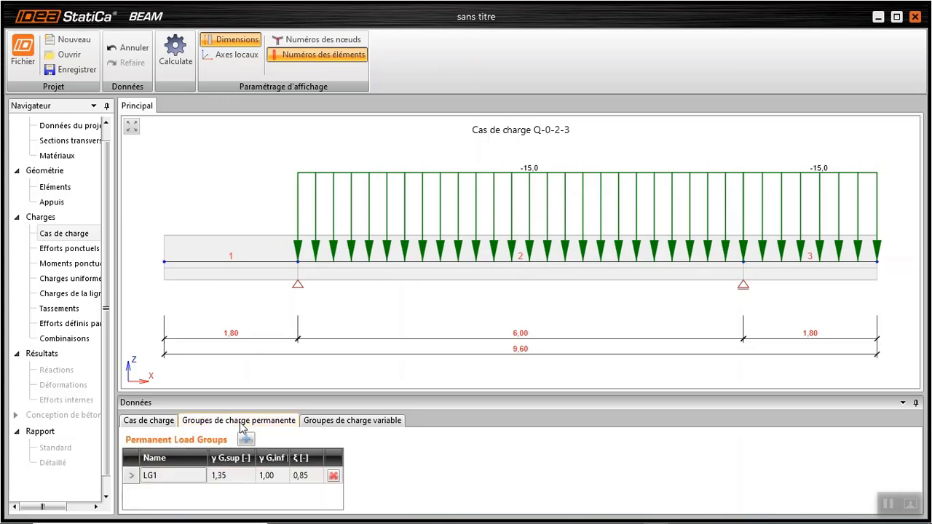
click(366, 428)
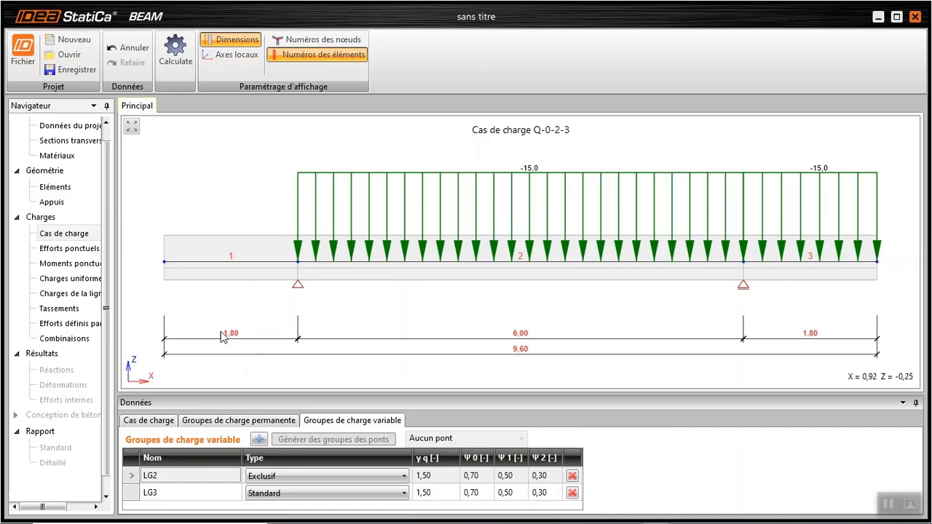
Step: Add a point force of -5 kN in load case G on element 1 at X = 0,00 m
click(83, 251)
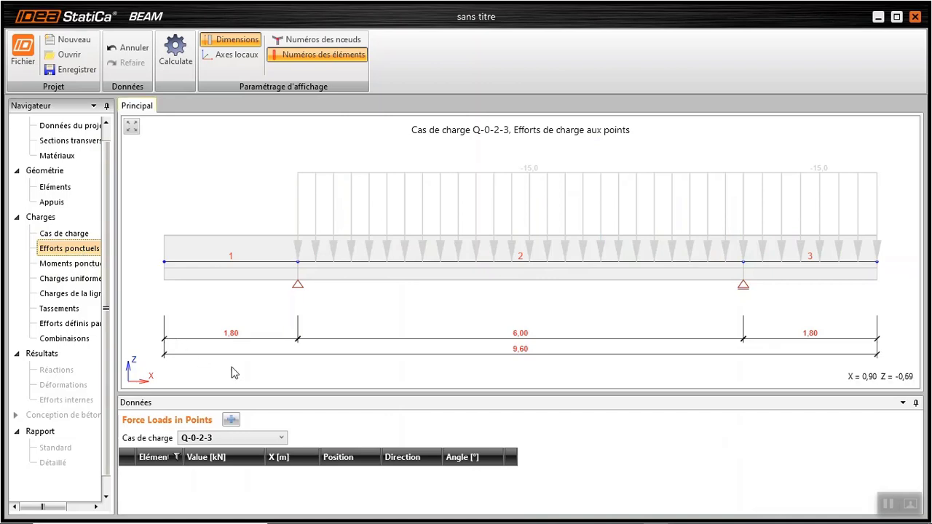
click(276, 439)
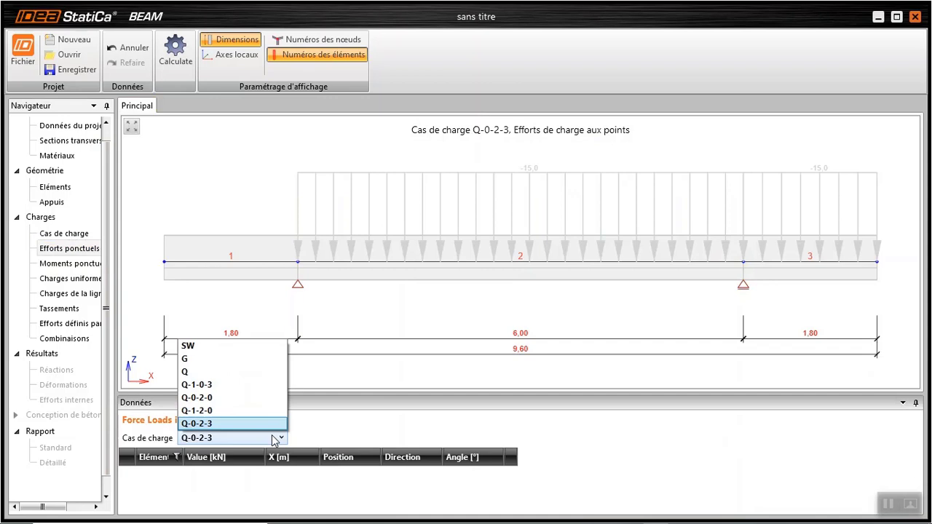
click(224, 359)
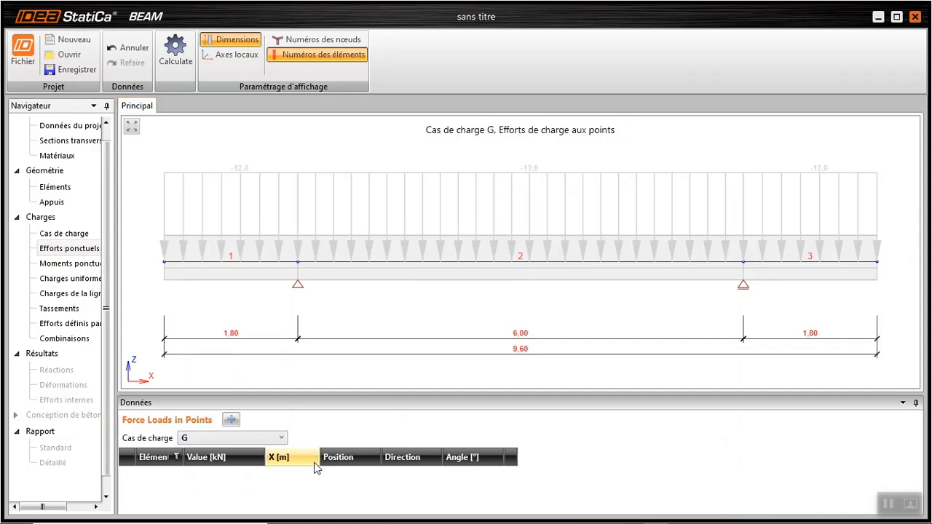
click(231, 420)
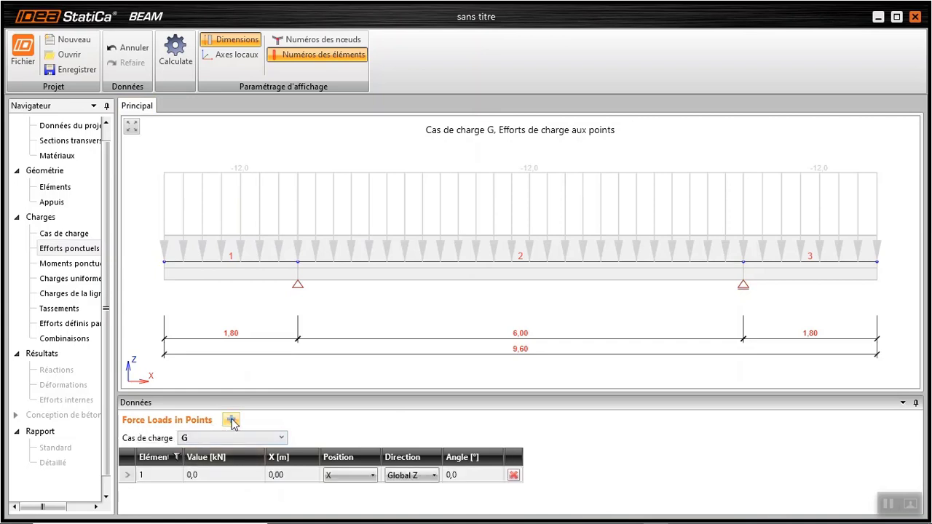
click(223, 474)
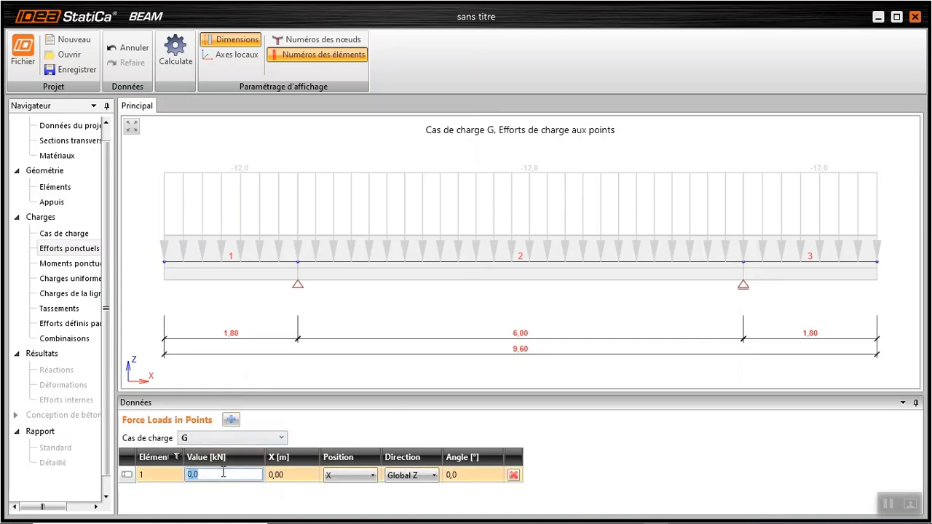
text(-5)
click(290, 480)
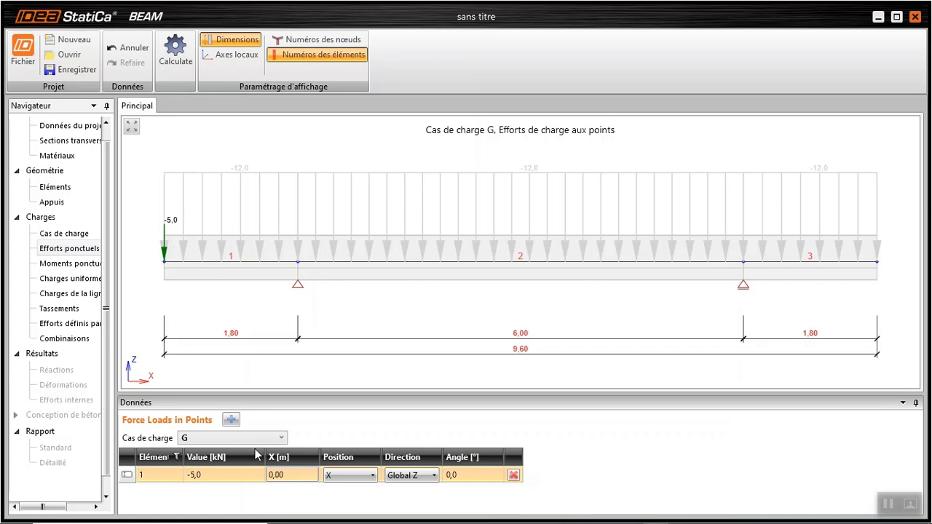
Step: Add a second -5 kN point force in load case G on element 3 at X = 1,8 m
click(231, 420)
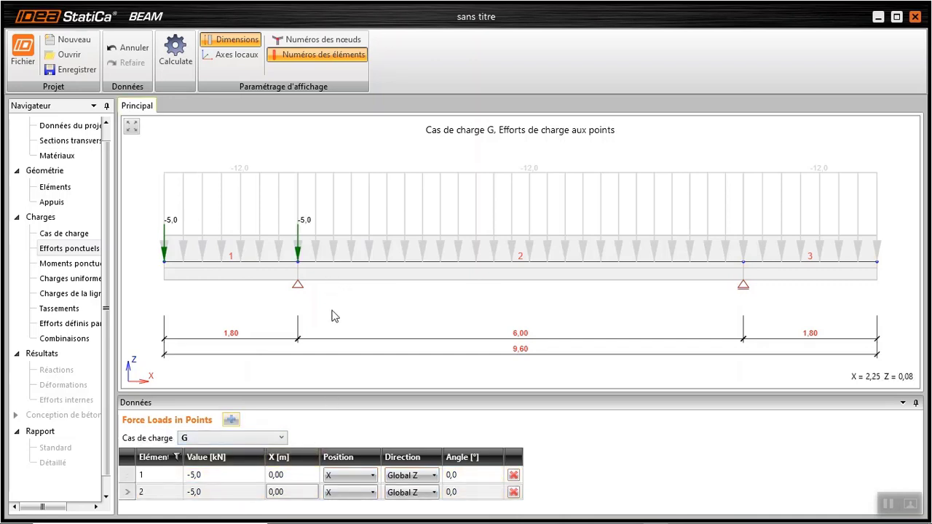
click(169, 494)
text(3)
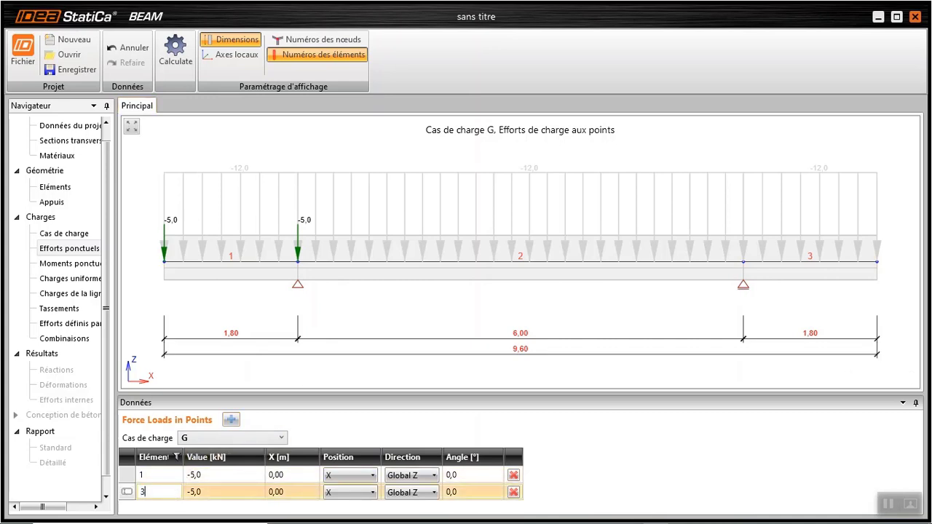
click(209, 494)
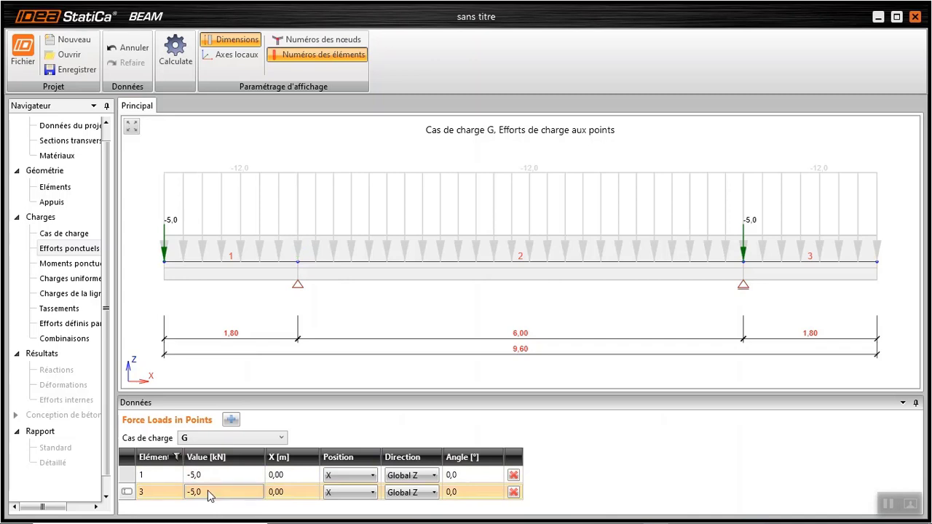
click(297, 494)
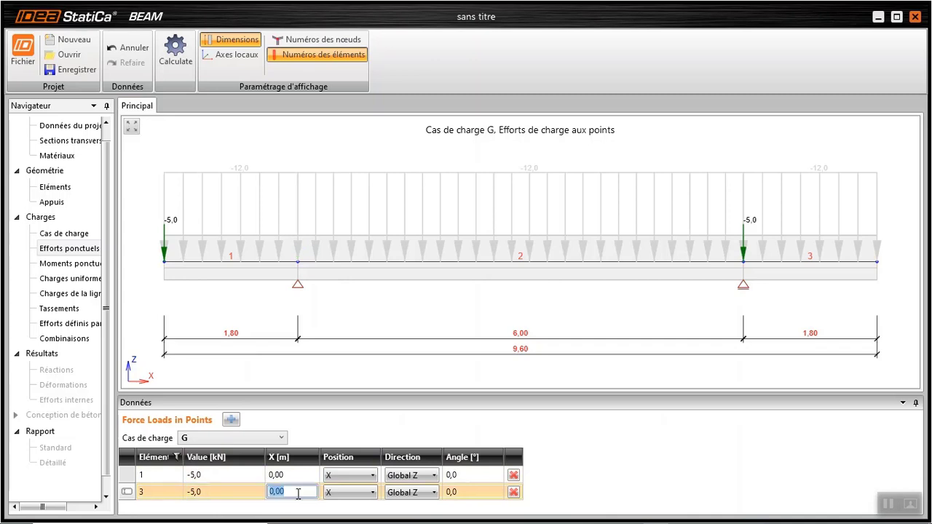
text(1,8)
click(313, 475)
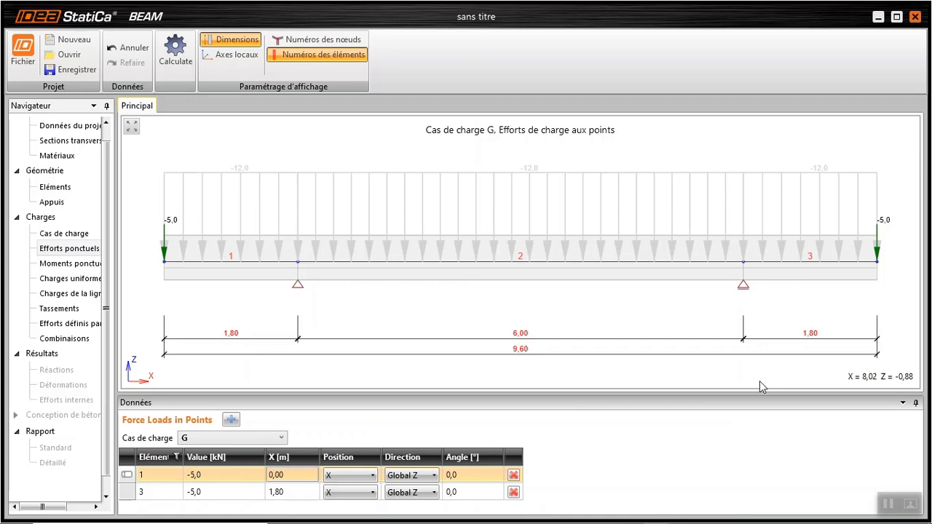
Step: Review the point moments, uniform loads, line loads, settlements, user-defined internal forces and load combinations
click(78, 265)
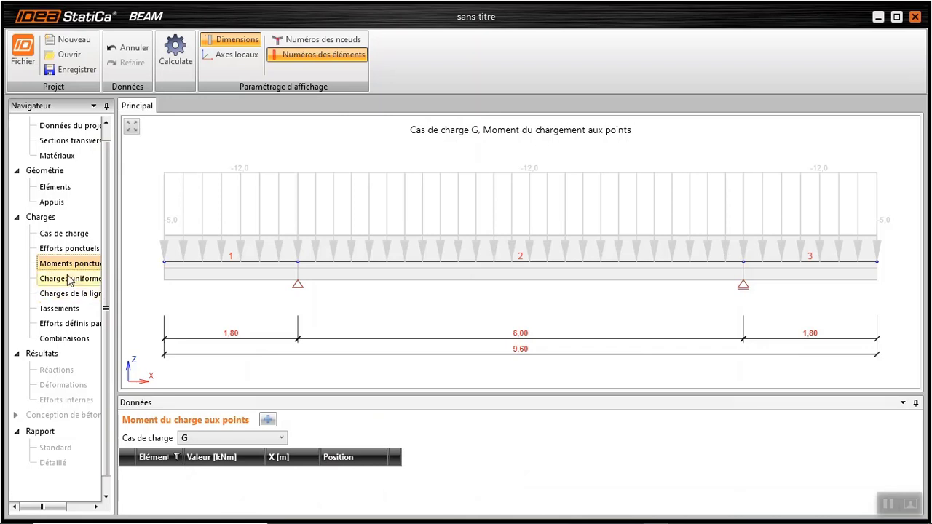
click(69, 280)
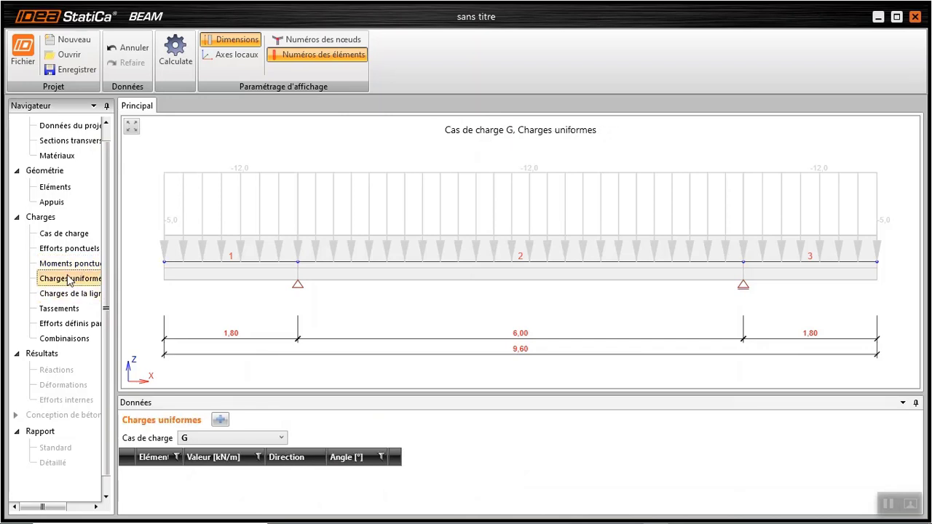
click(68, 295)
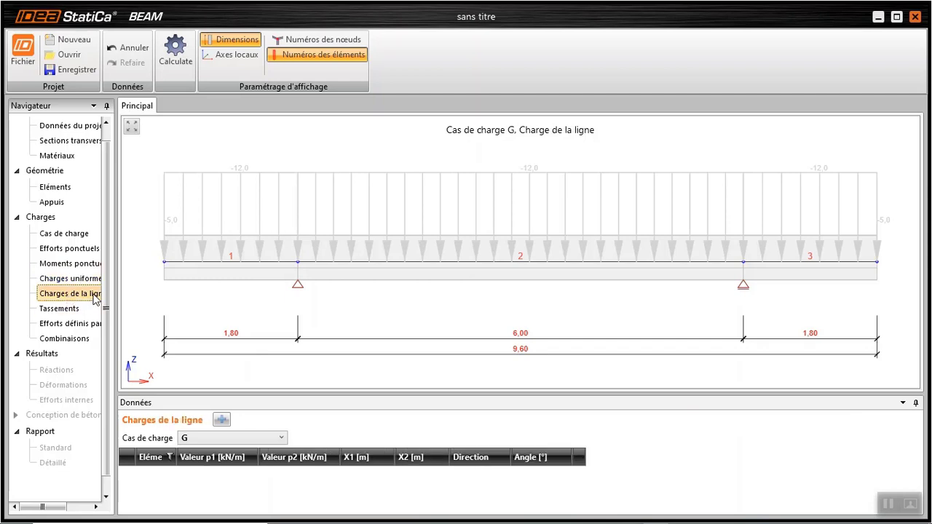
click(63, 310)
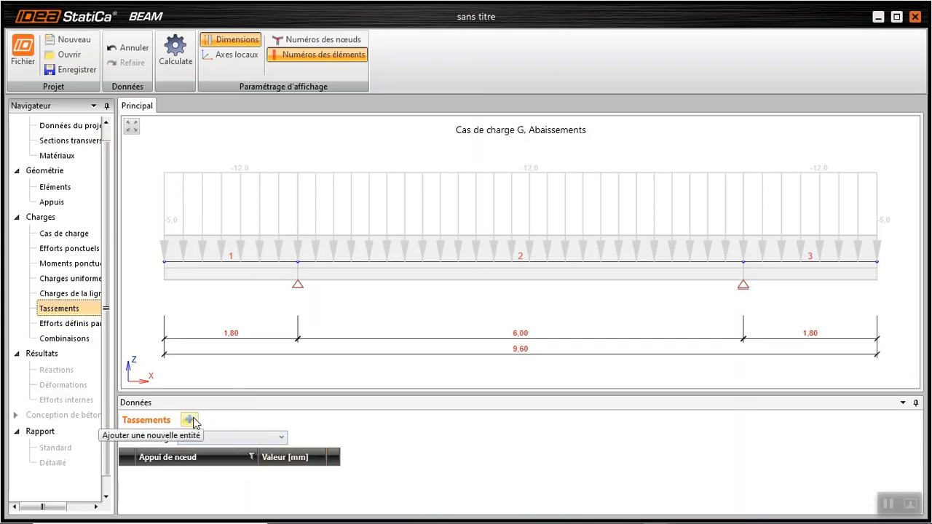
click(82, 329)
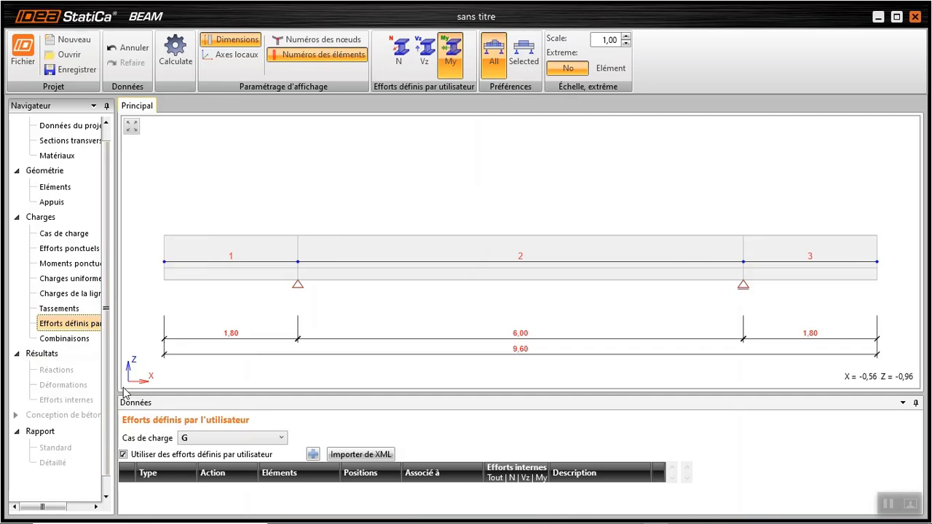
click(82, 342)
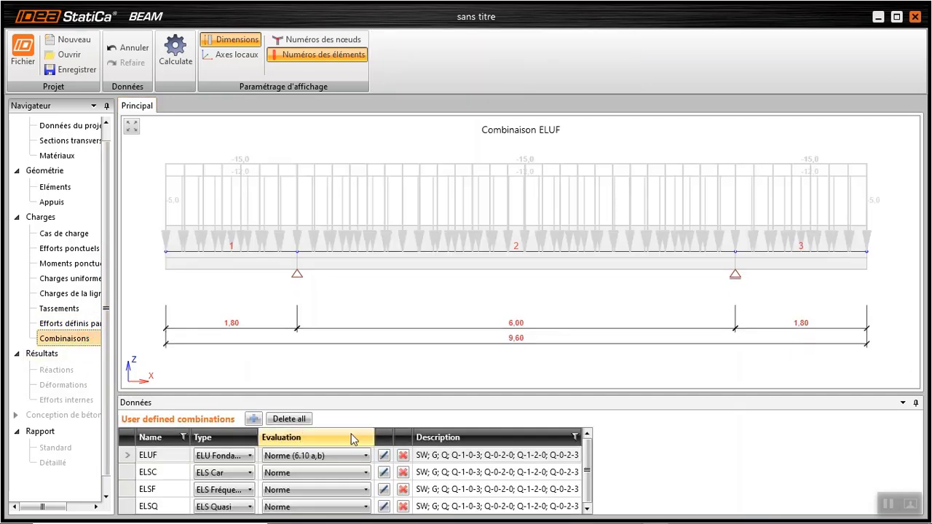
mouse_move(587, 468)
mouse_down()
mouse_move(585, 489)
mouse_move(597, 463)
mouse_up()
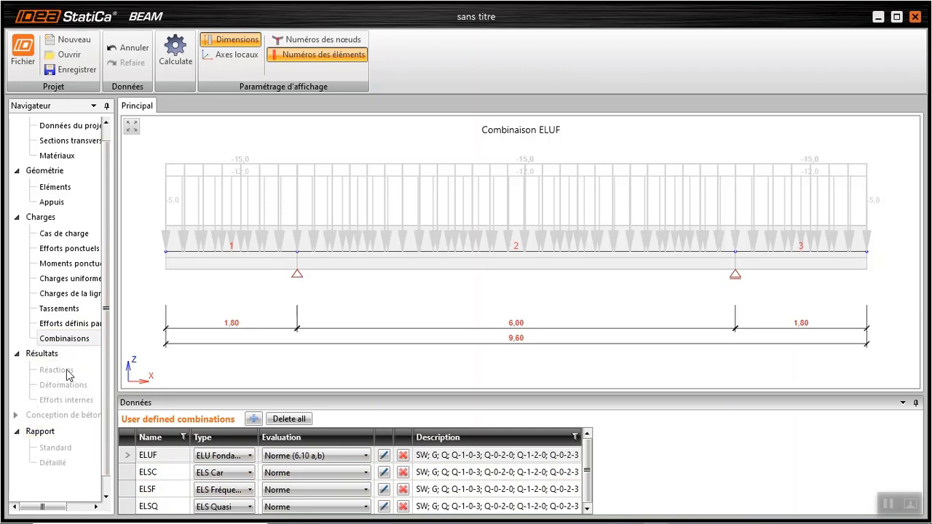
Step: Calculate the beam and examine the support reactions for all ELU Fondamental combinations
click(178, 57)
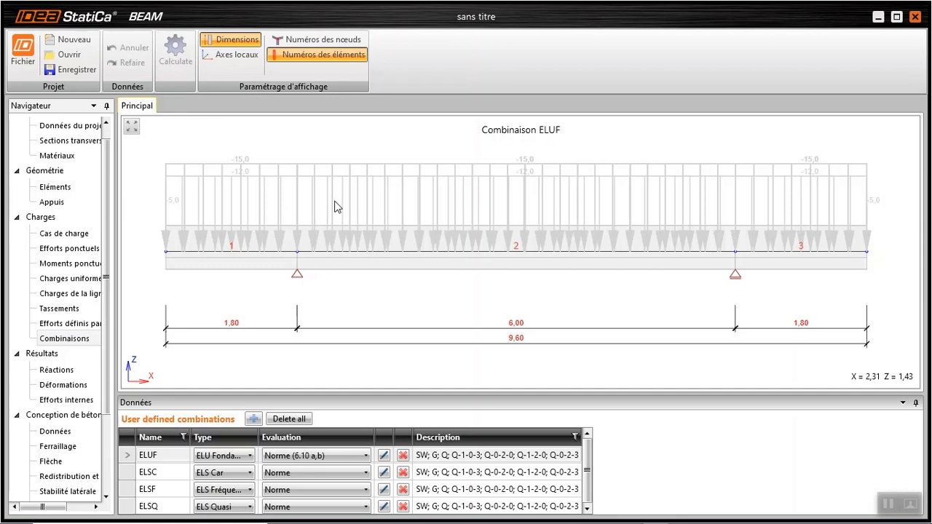
click(64, 371)
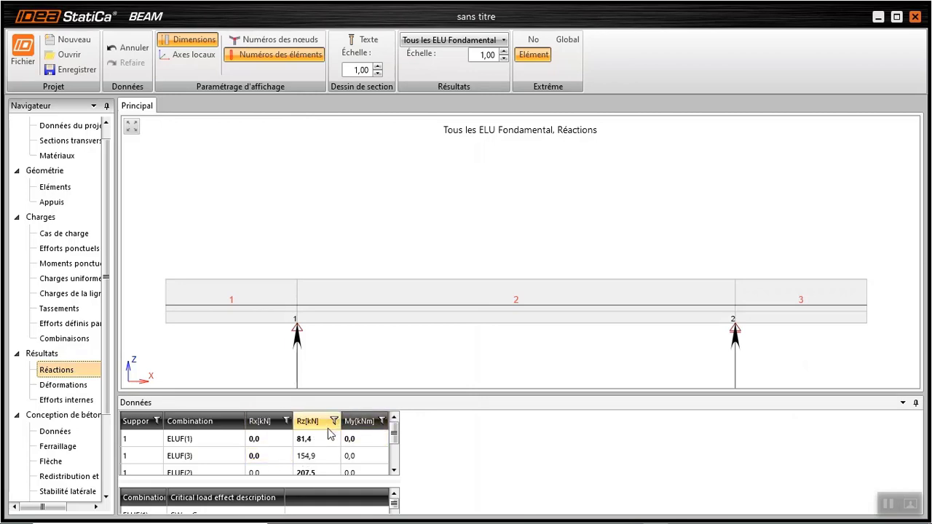
click(394, 471)
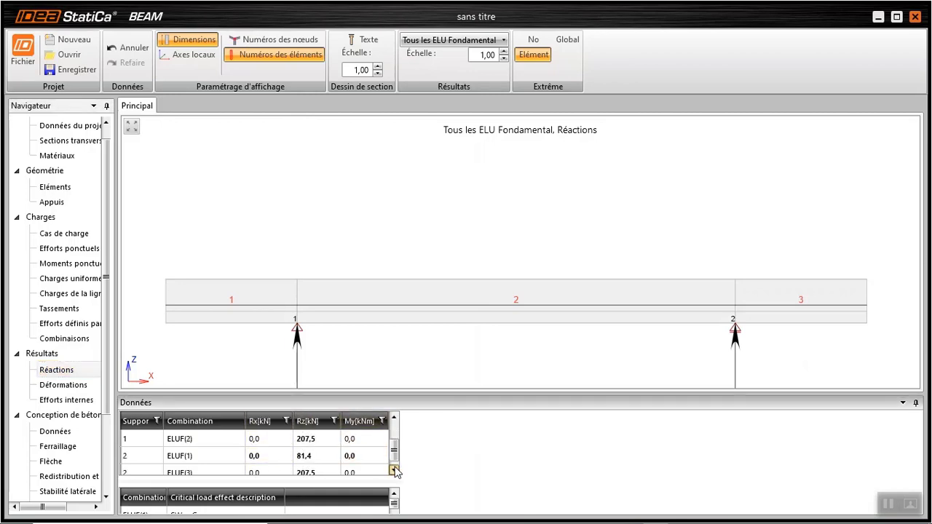
Step: Compare the extreme reactions at supports 1 and 2 across the ELU Fondamental combinations
click(395, 471)
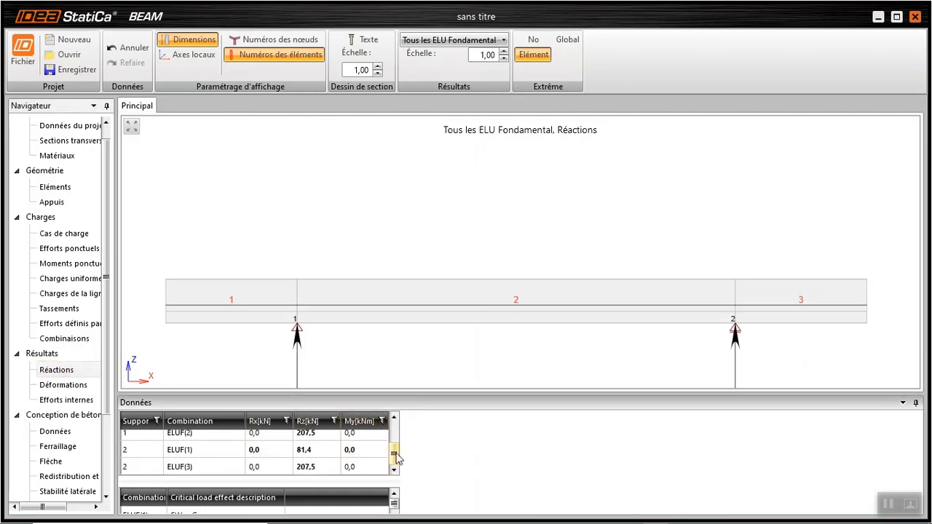
drag(395, 451, 400, 424)
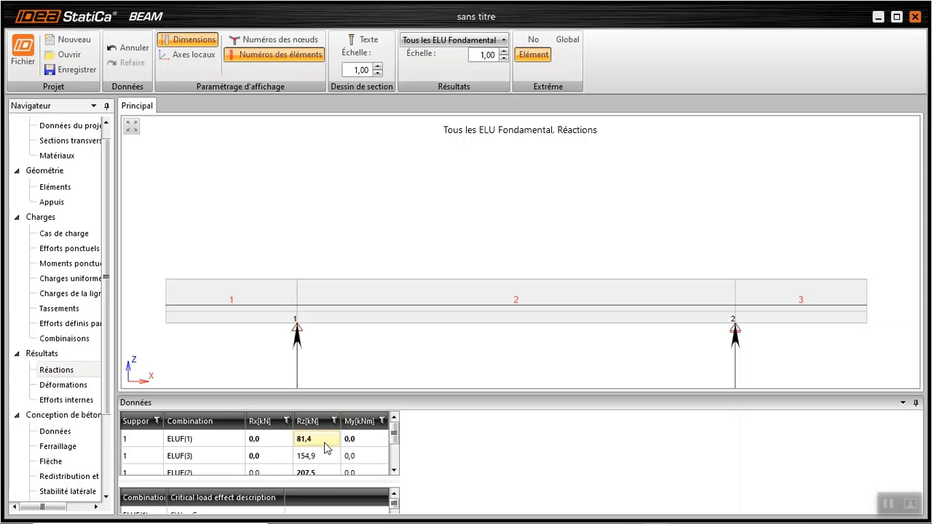
click(394, 472)
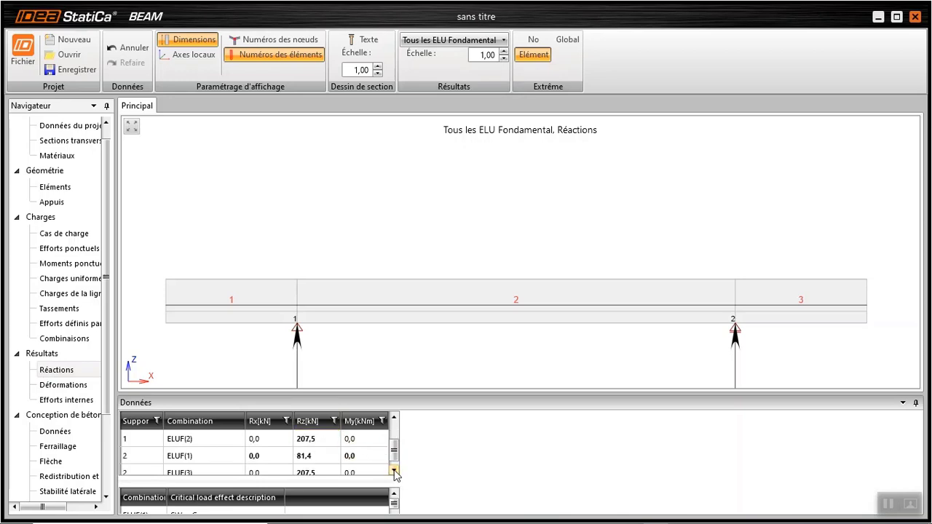
click(394, 472)
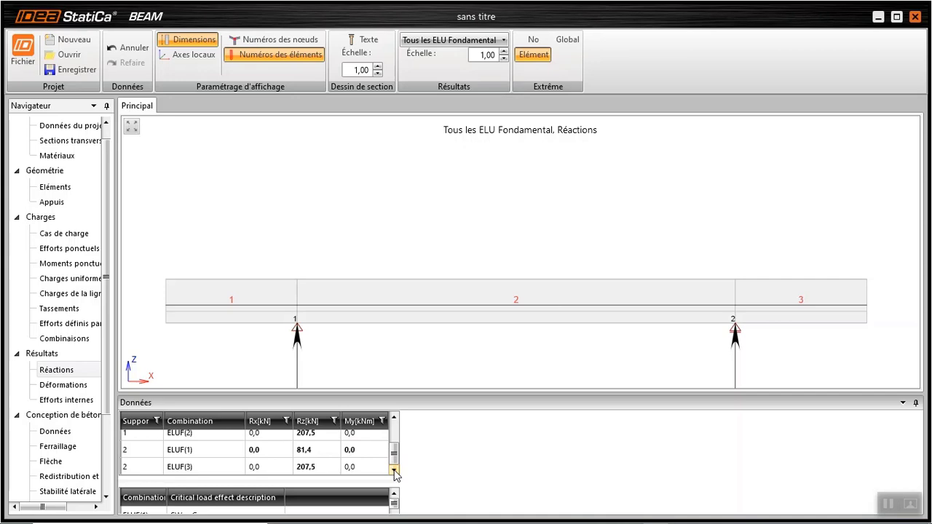
Step: Display the uz deformations for all ELU Fondamental combinations and read the critical load effect descriptions
click(75, 388)
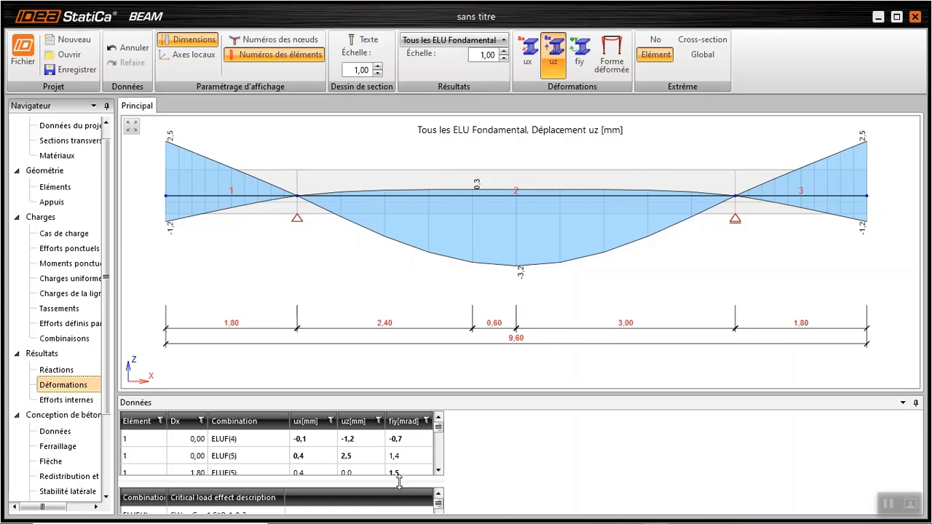
drag(400, 480, 403, 471)
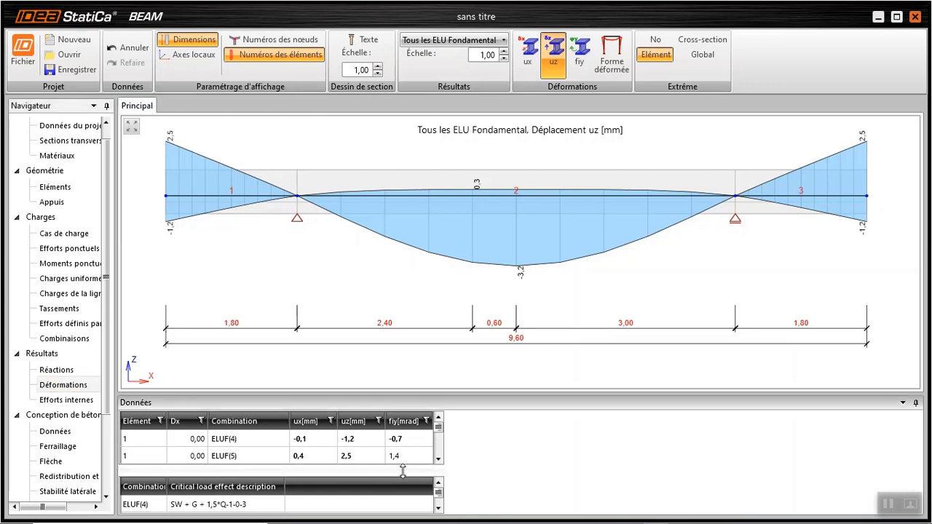
click(438, 509)
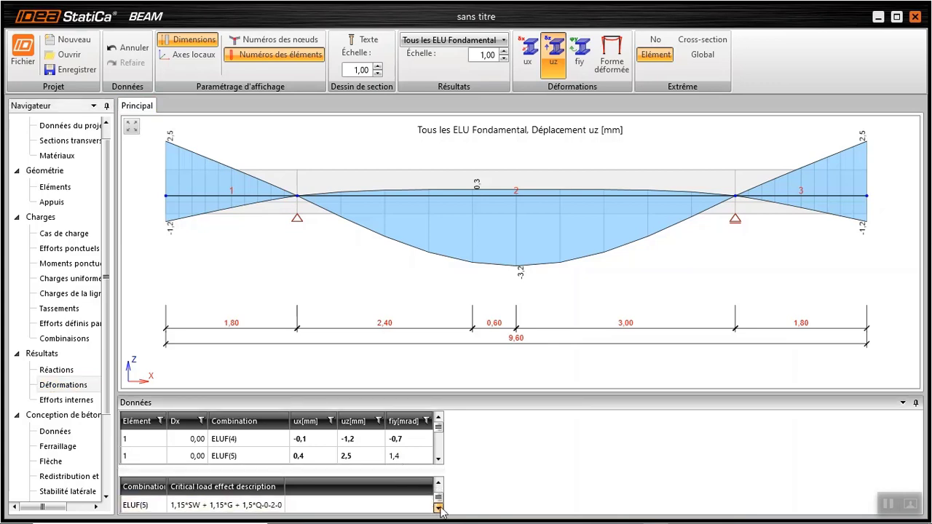
drag(438, 501, 440, 489)
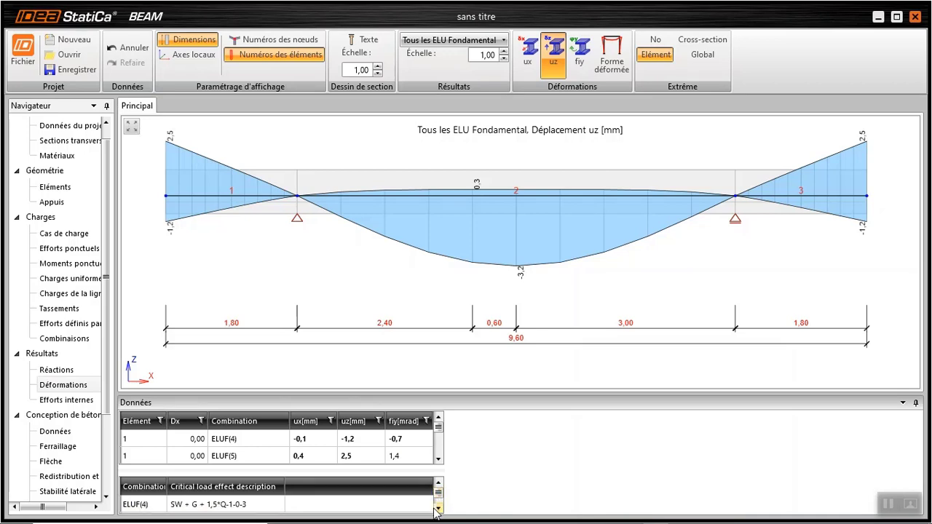
click(439, 509)
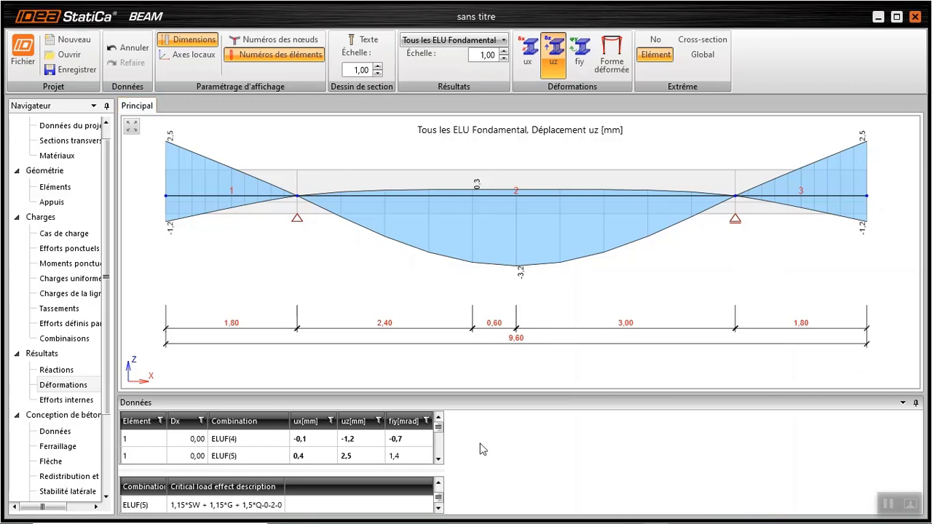
Step: Examine the extreme deformation values listed for elements 1 to 3
click(439, 460)
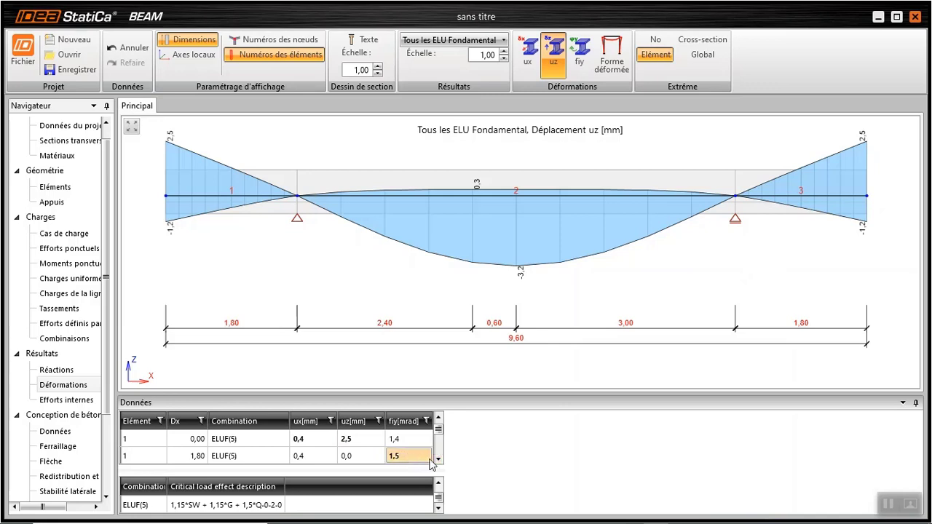
click(438, 459)
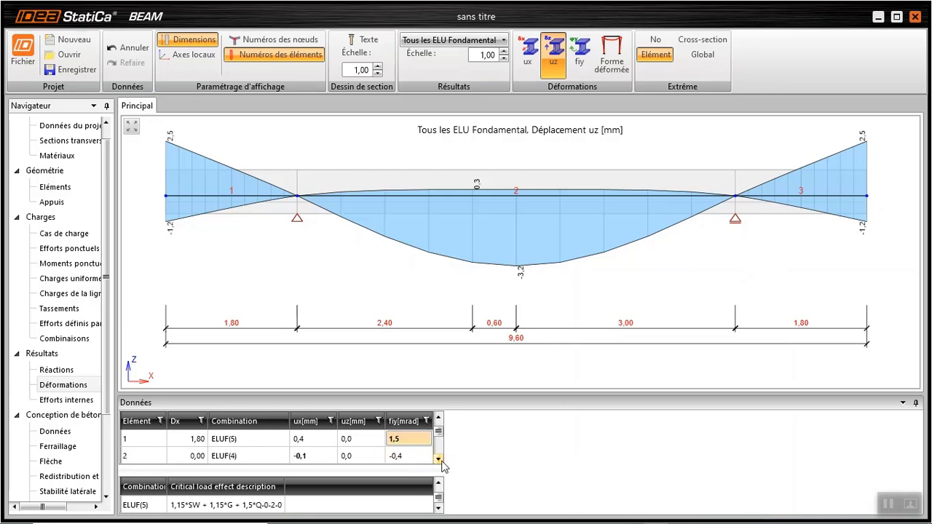
click(439, 459)
click(438, 459)
click(438, 459)
click(438, 459)
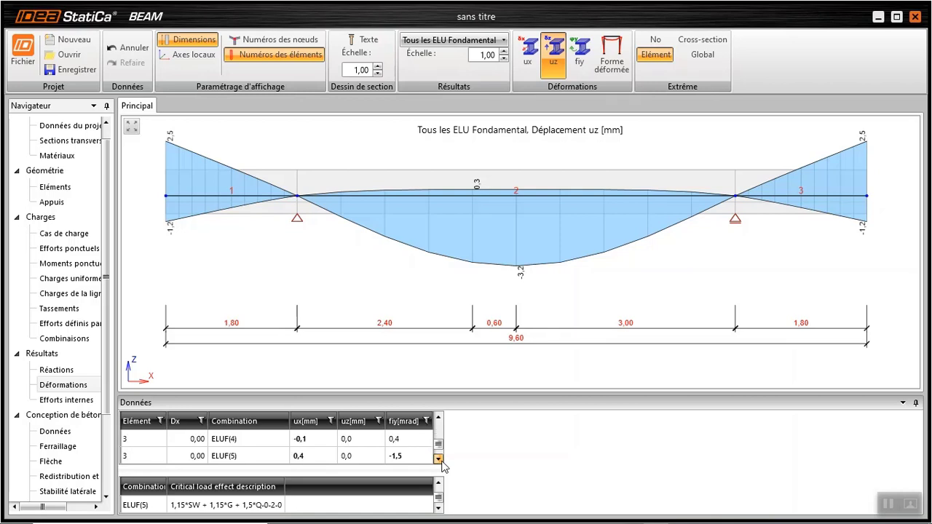
click(438, 459)
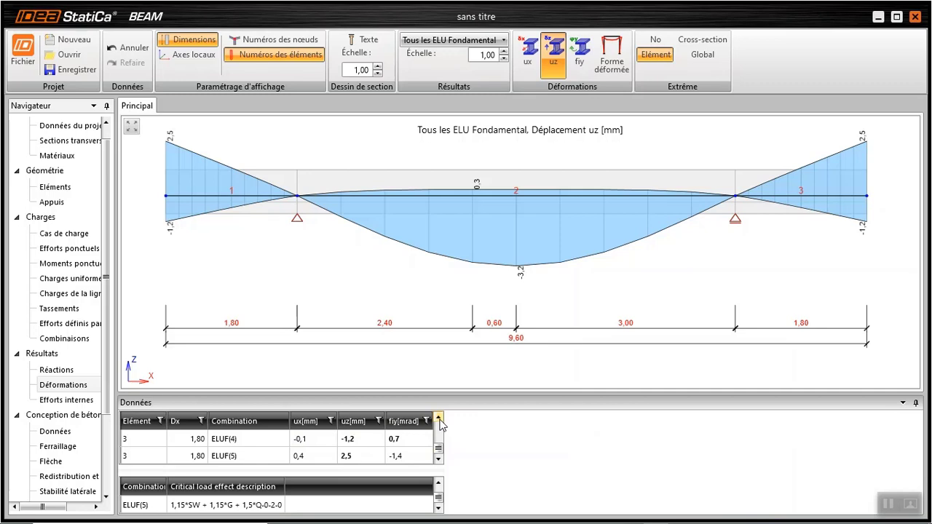
Step: Return to element 2's deformation results and examine its extreme uz displacements and their governing combinations
click(439, 421)
click(439, 421)
click(439, 421)
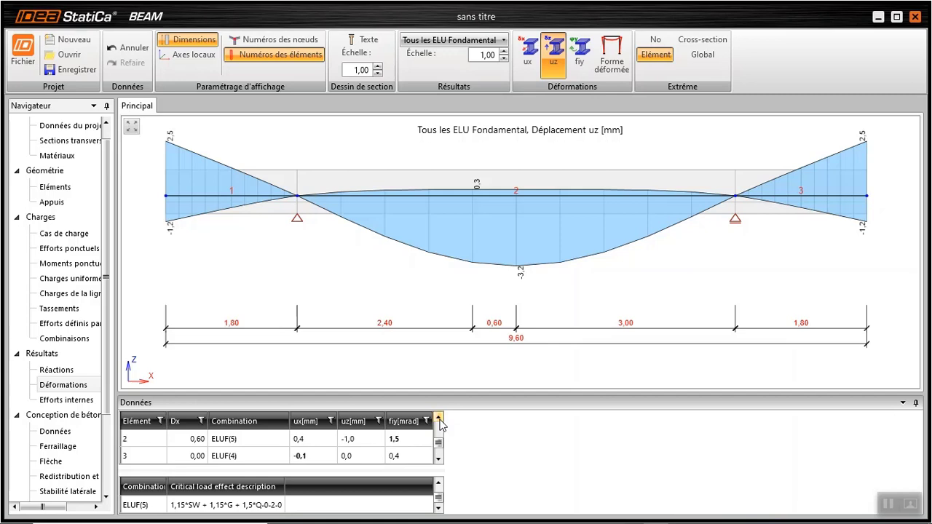
click(439, 421)
click(439, 421)
click(439, 421)
click(349, 455)
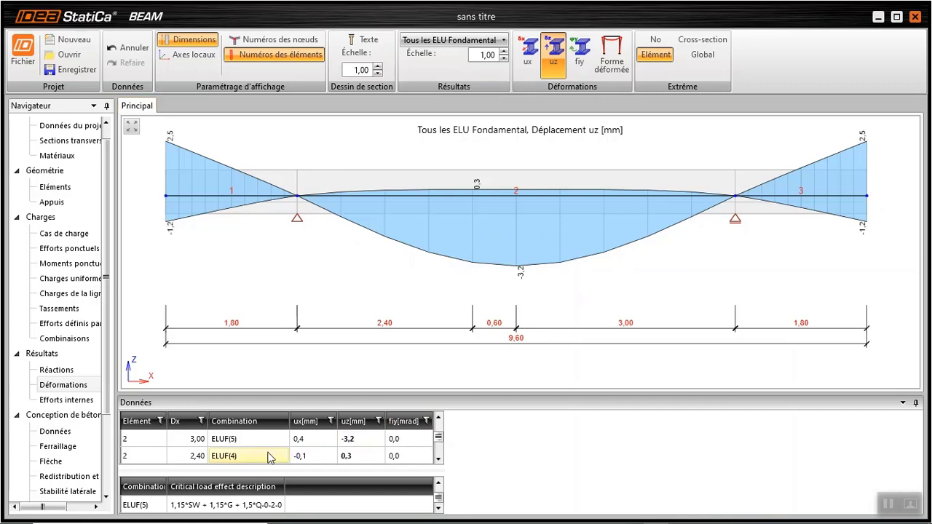
mouse_move(269, 458)
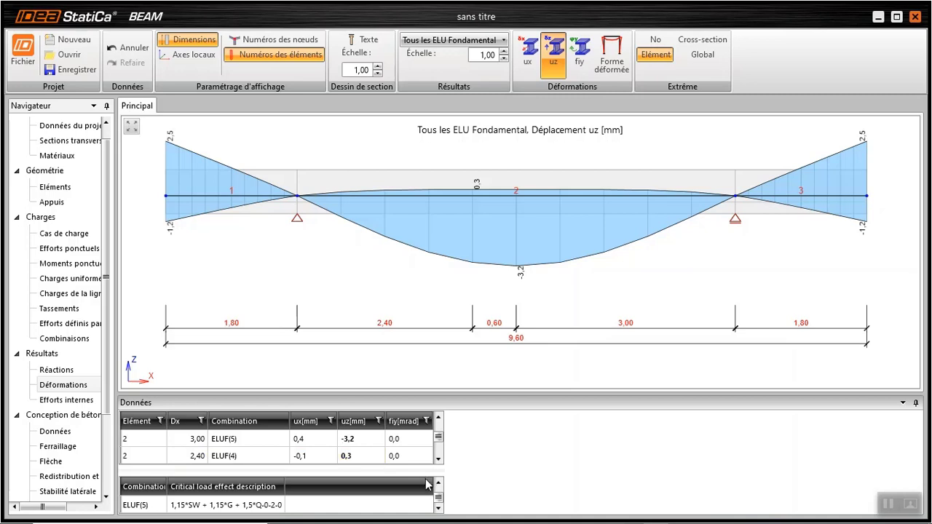
Step: Display the My internal forces for all ELU Fondamental combinations and read the critical load effect descriptions
click(80, 405)
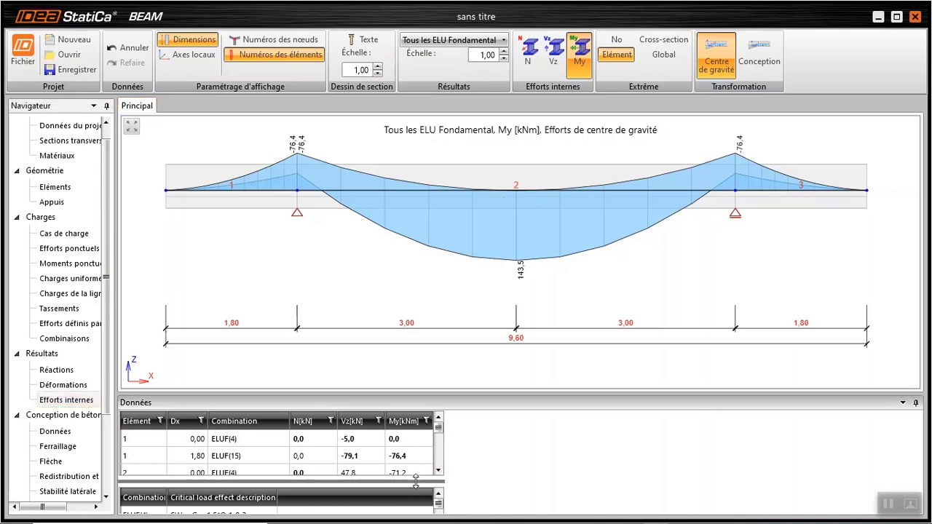
drag(420, 489, 421, 472)
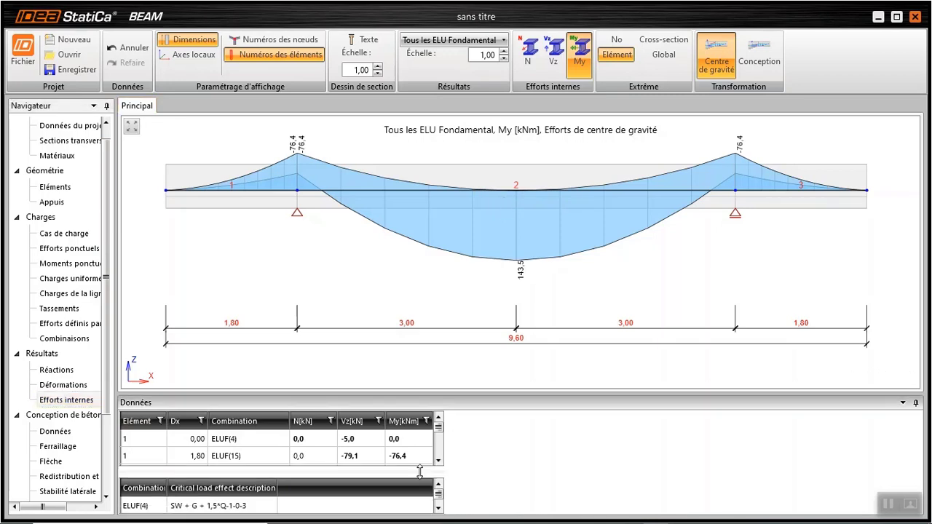
click(438, 508)
click(439, 508)
click(438, 508)
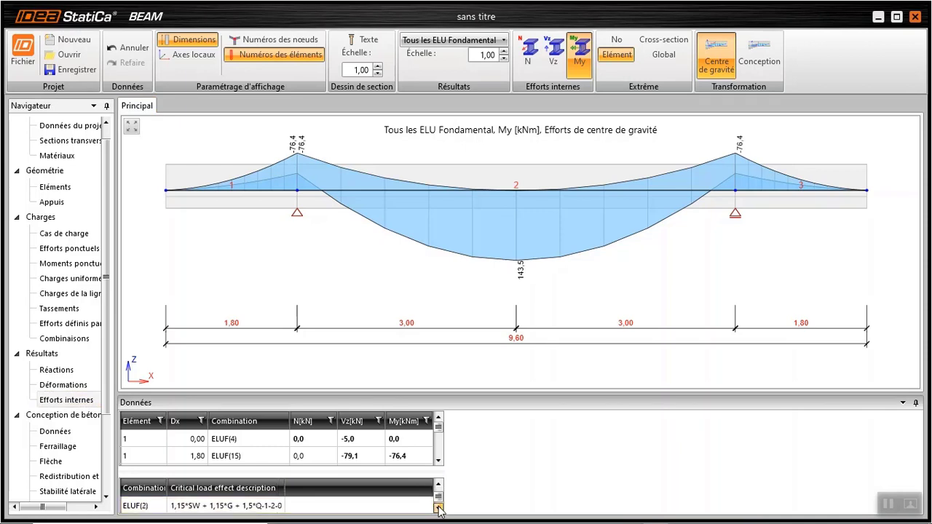
click(438, 508)
click(438, 508)
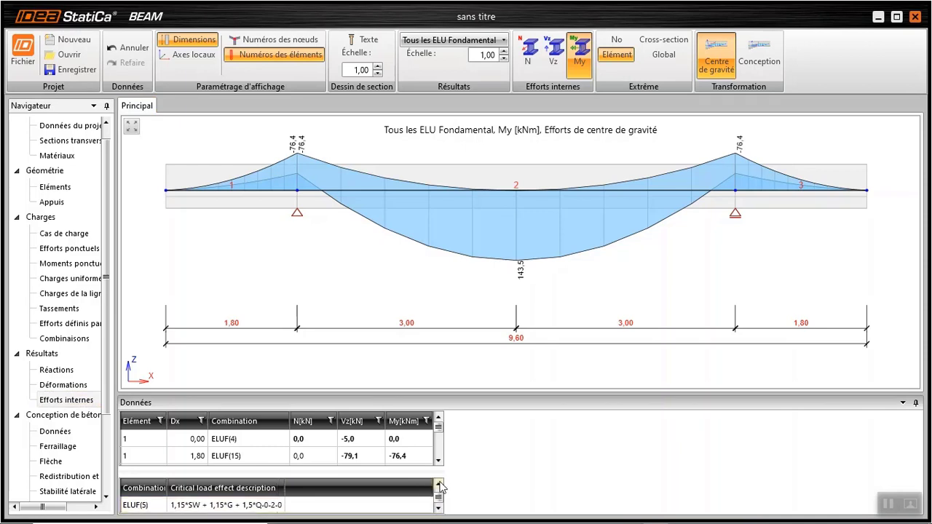
click(437, 486)
click(438, 486)
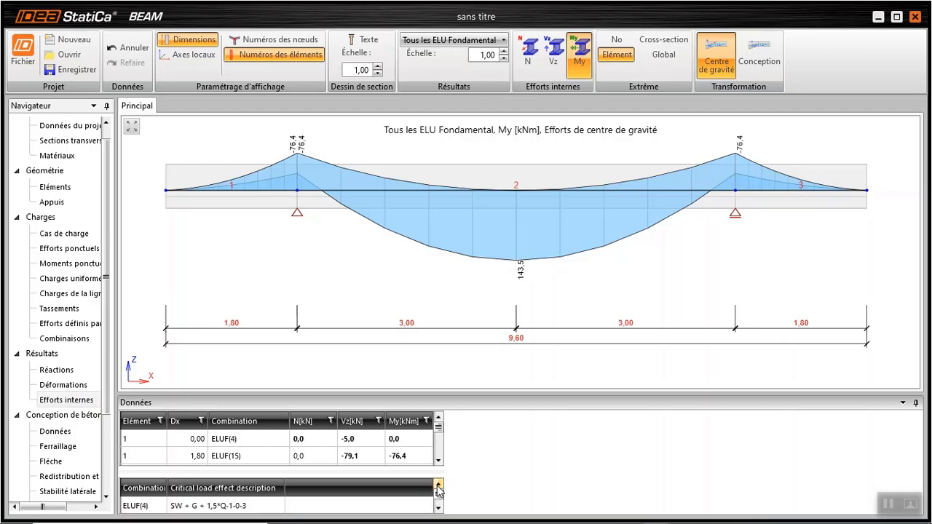
click(339, 505)
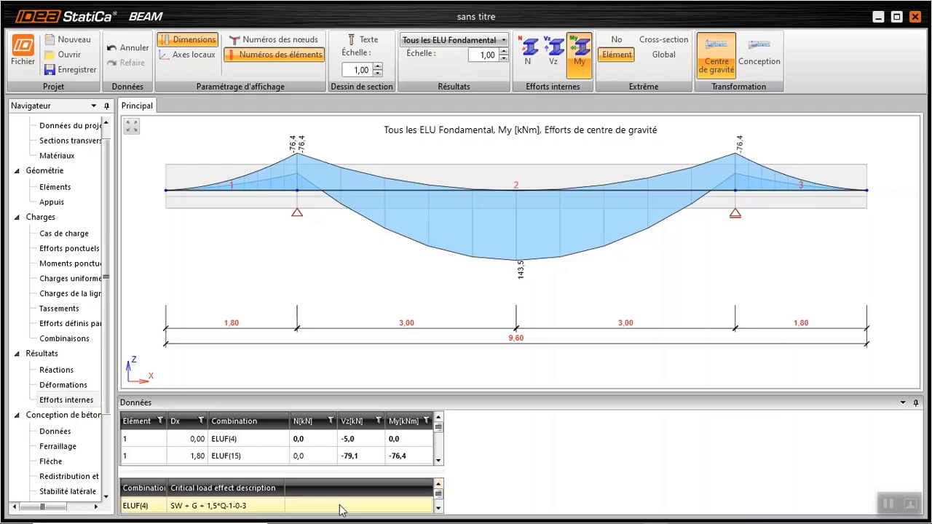
Step: Examine the extreme Vz and My values of the three elements, focusing on element 2's governing combinations
click(439, 462)
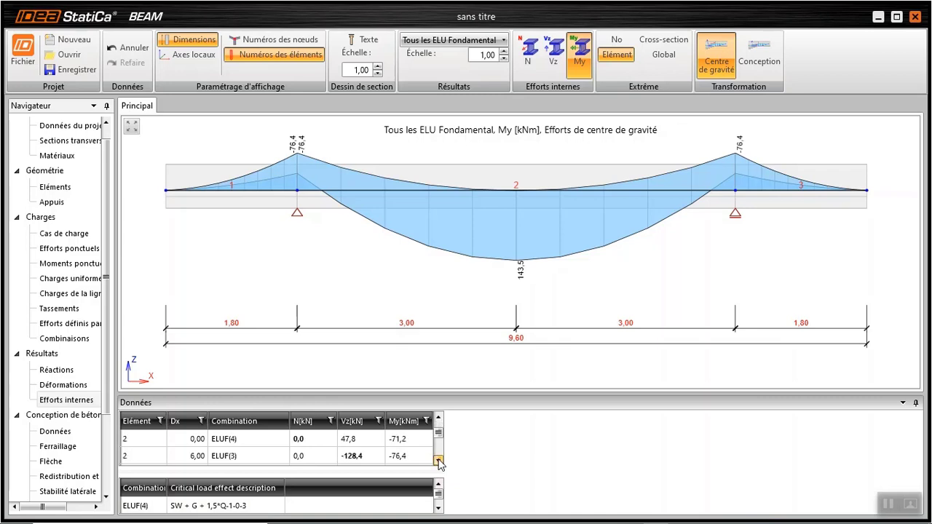
click(439, 462)
click(439, 462)
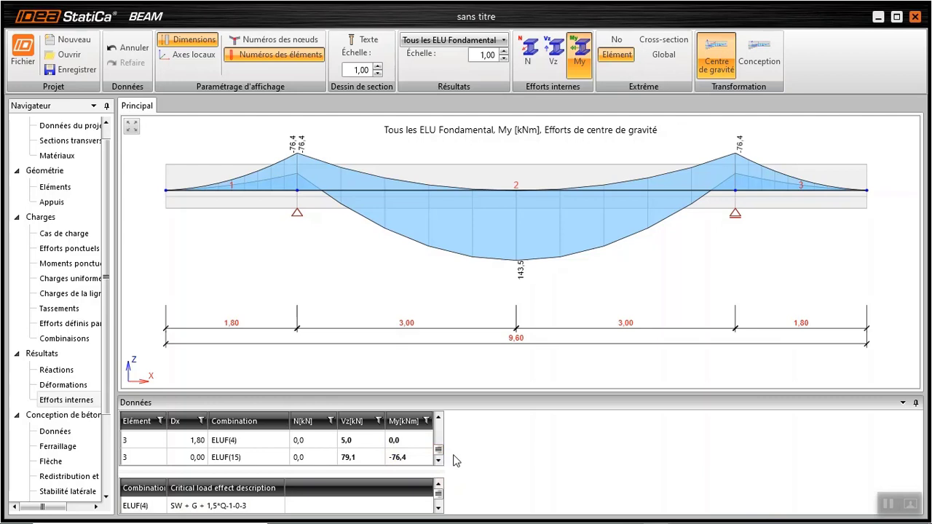
click(439, 419)
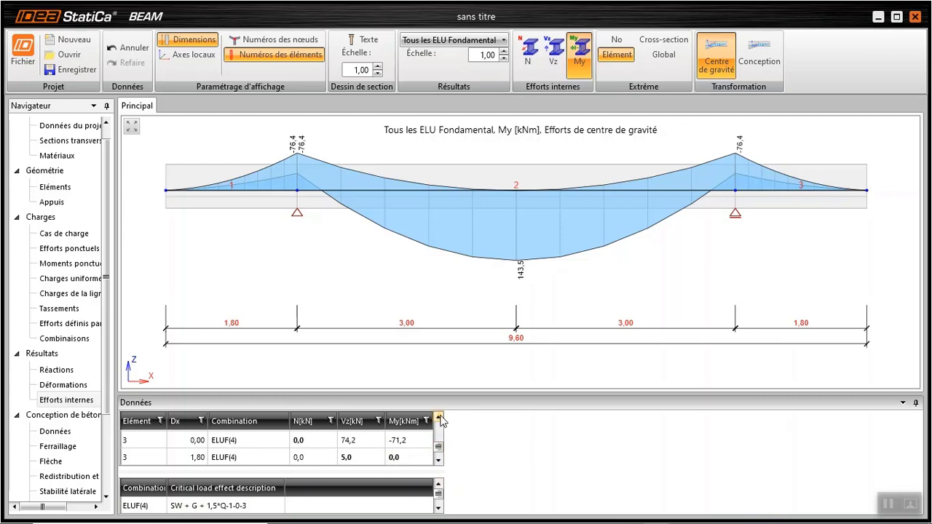
click(439, 419)
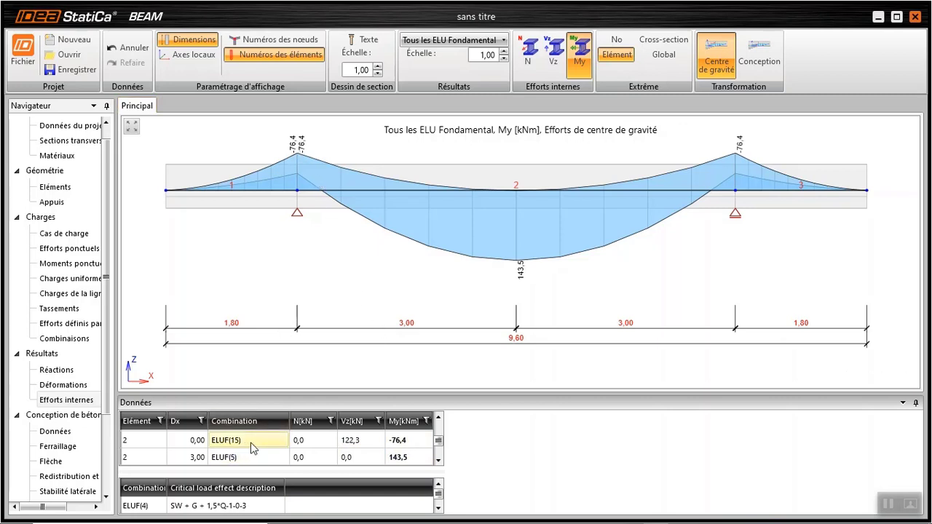
mouse_move(233, 441)
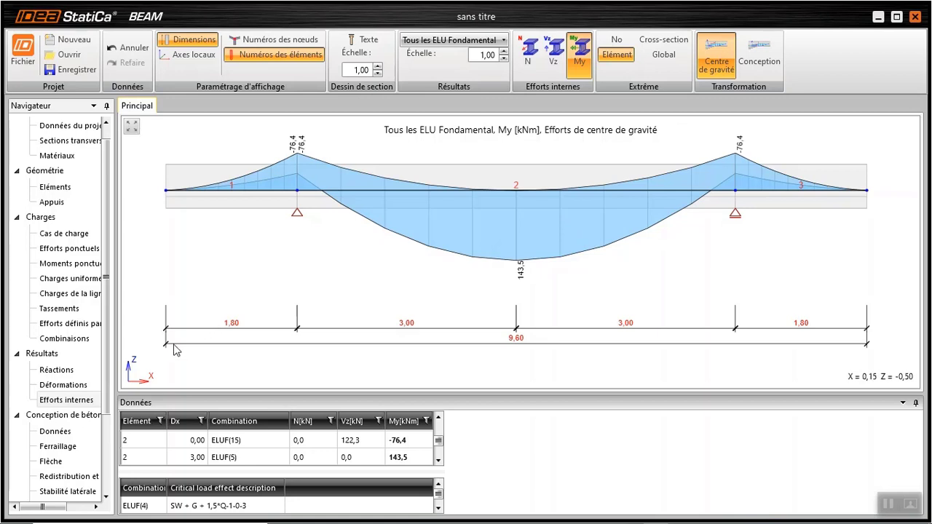
Step: Review the concrete design data, including limit state checks and exposure classes, and open the reinforcement (Ferraillage) section
click(62, 434)
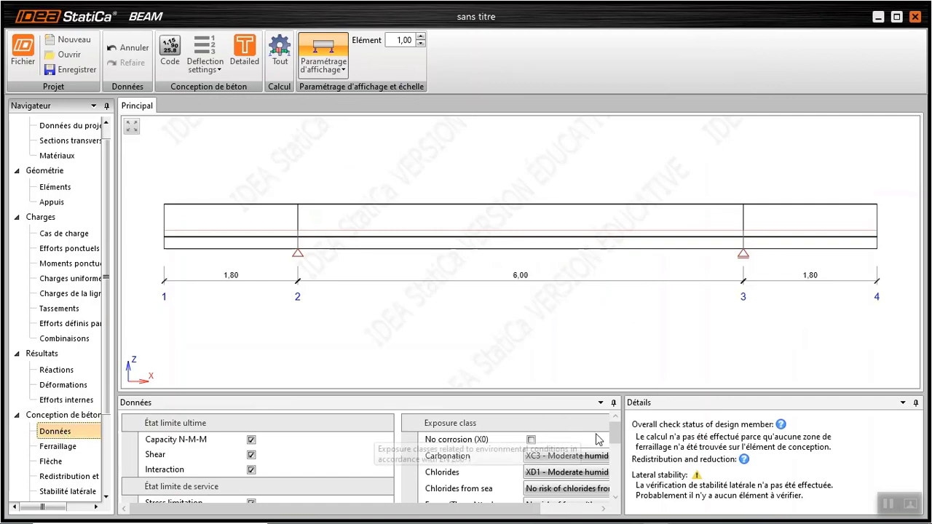
drag(615, 436, 637, 437)
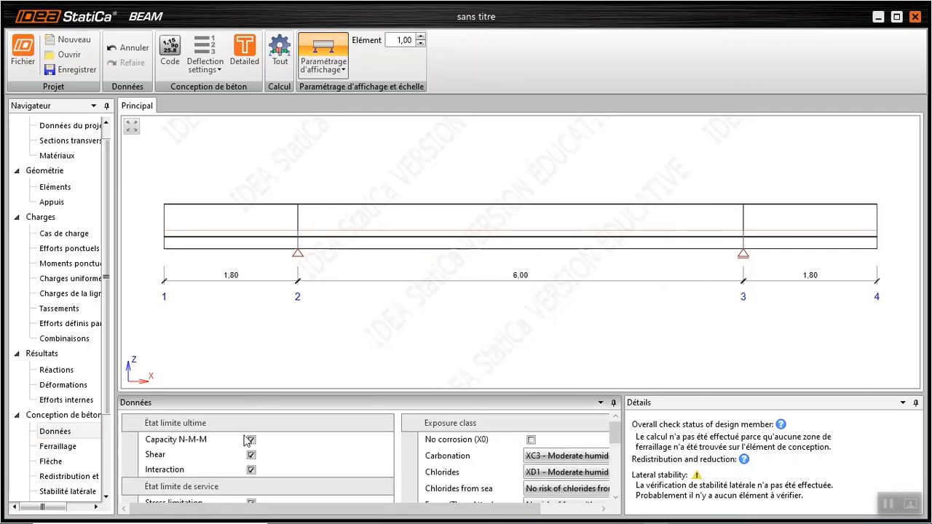
click(51, 447)
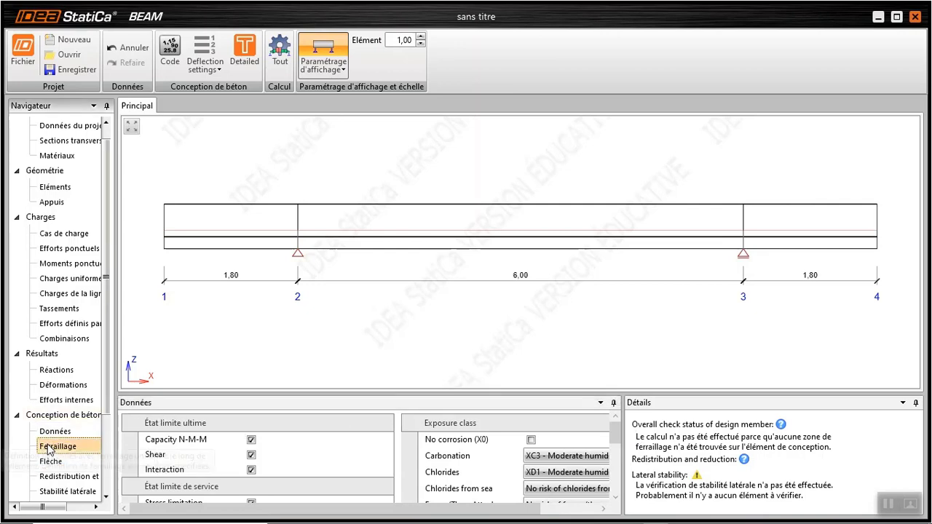